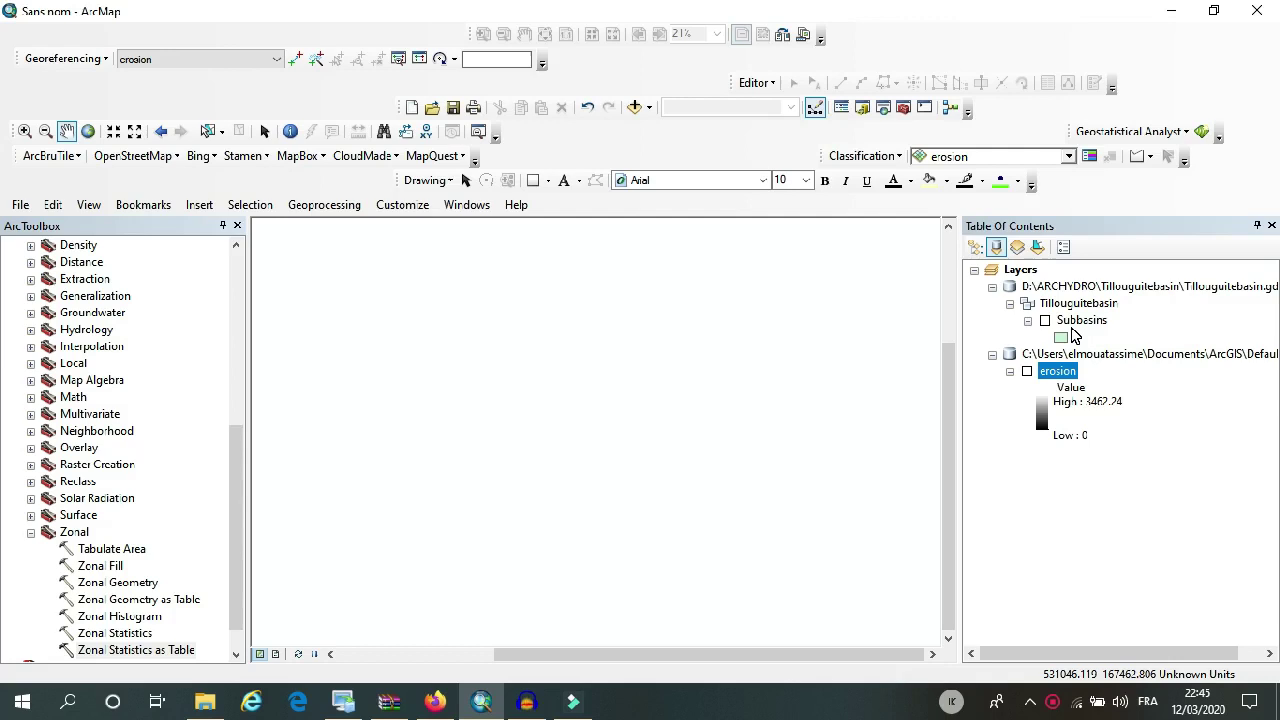
Turn on the Subbasins layer and pan the map to center the subbasin polygons
{"action": "left_click", "coordinate": [1045, 320]}
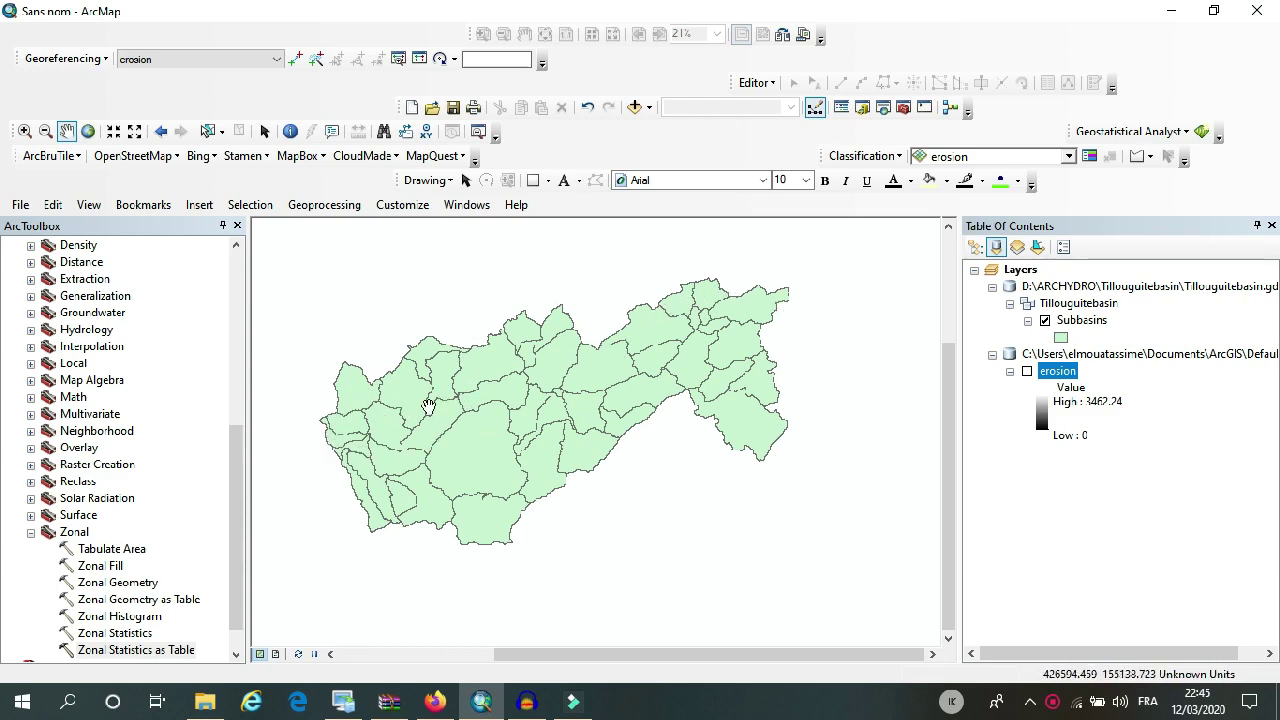
{"action": "left_click_drag", "start_coordinate": [665, 377], "coordinate": [743, 374]}
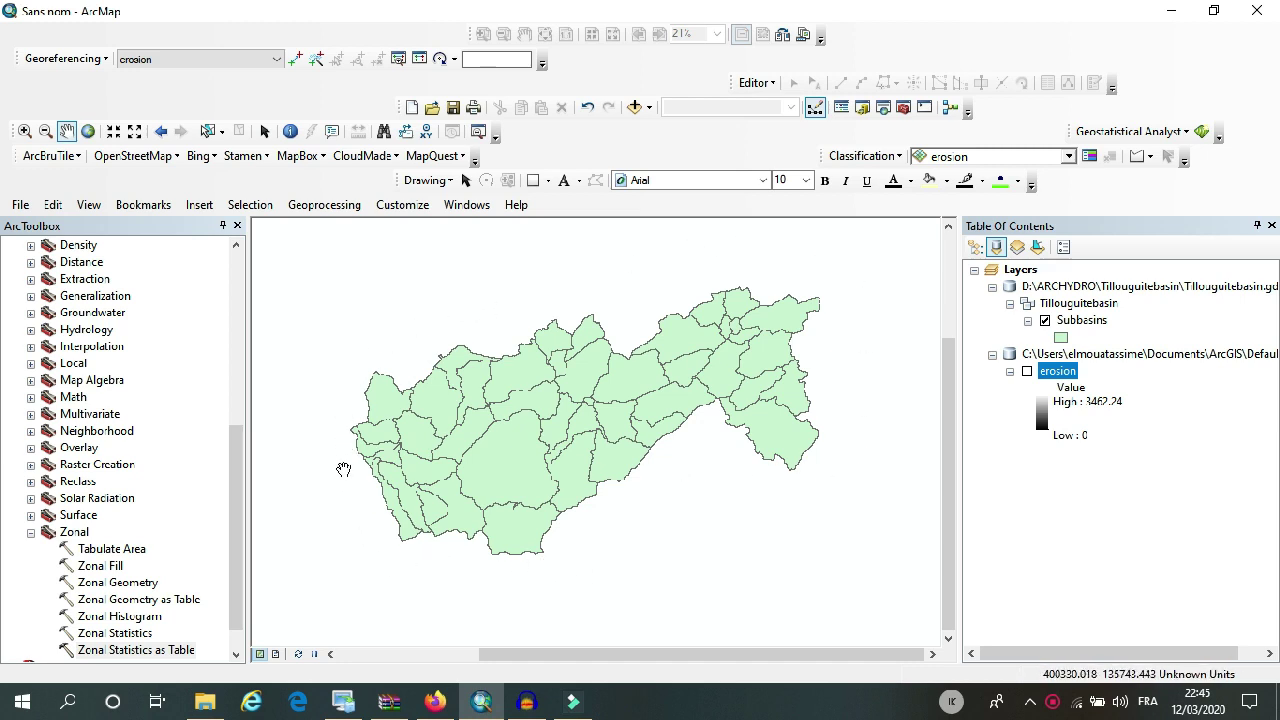
Switch on the erosion raster and shift the map to show more of it
{"action": "left_click", "coordinate": [1027, 371]}
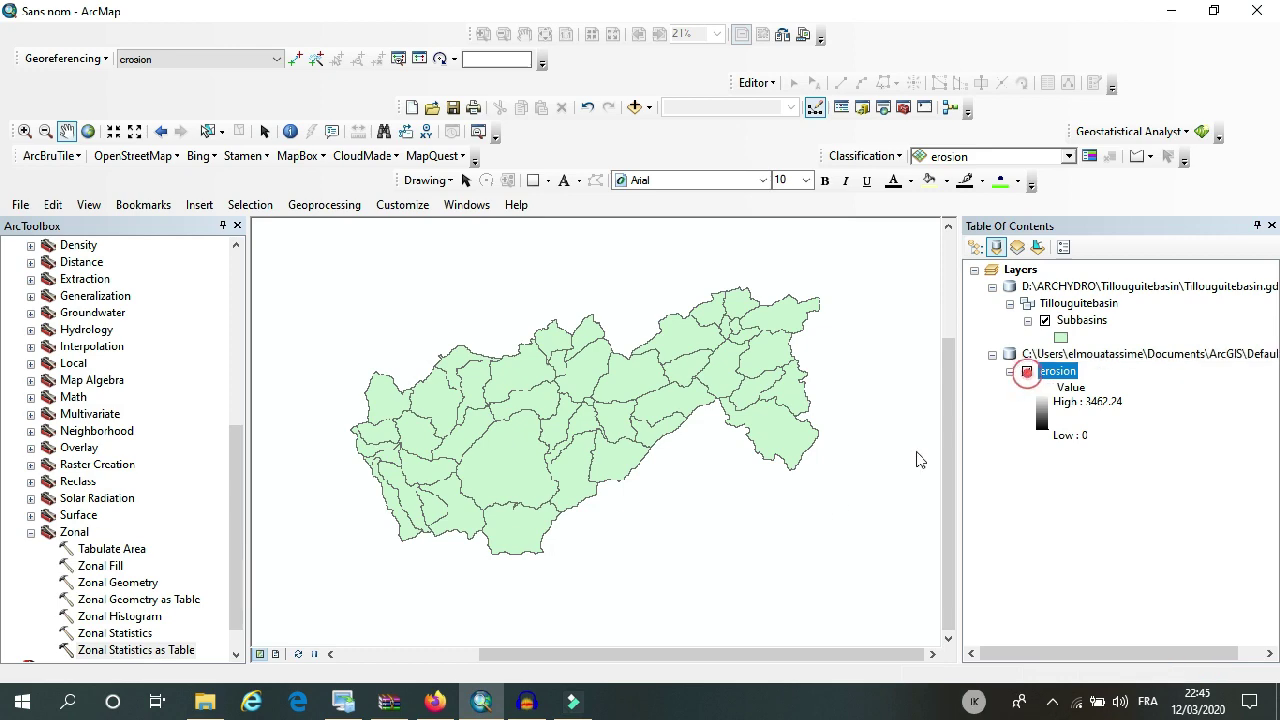
{"action": "left_click_drag", "start_coordinate": [663, 246], "coordinate": [690, 321]}
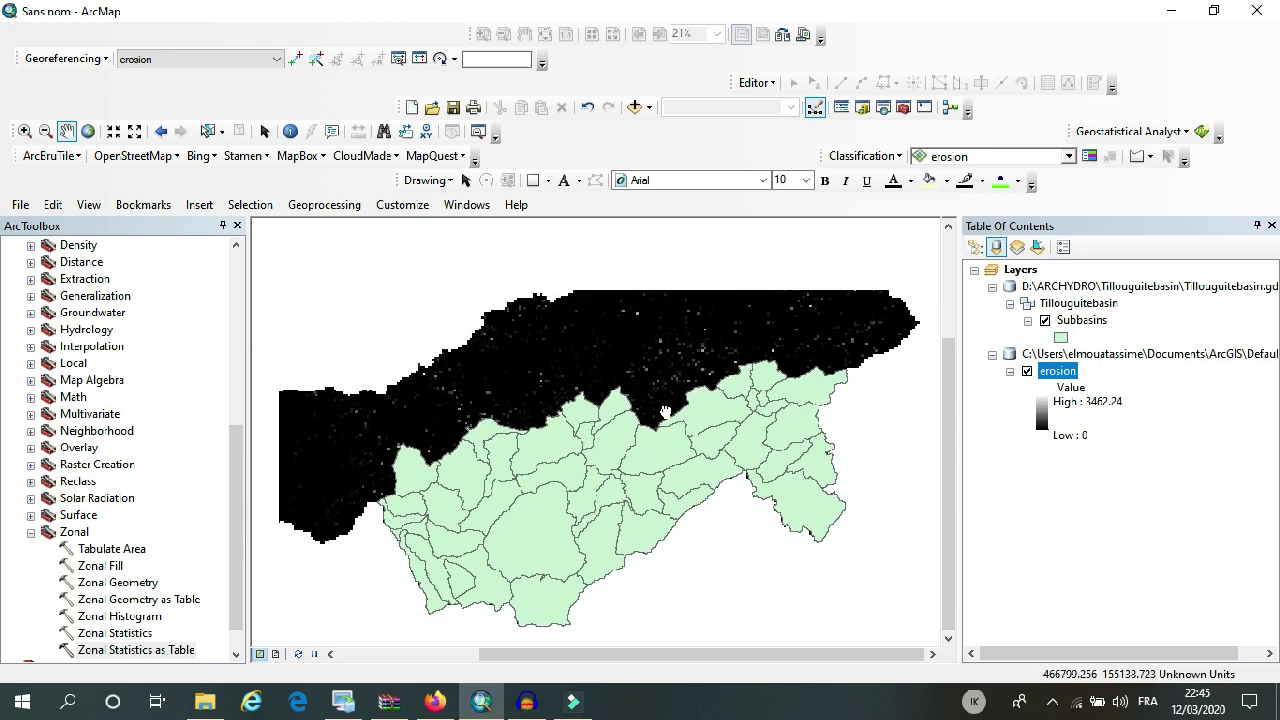
{"action": "left_click_drag", "start_coordinate": [767, 331], "coordinate": [757, 351]}
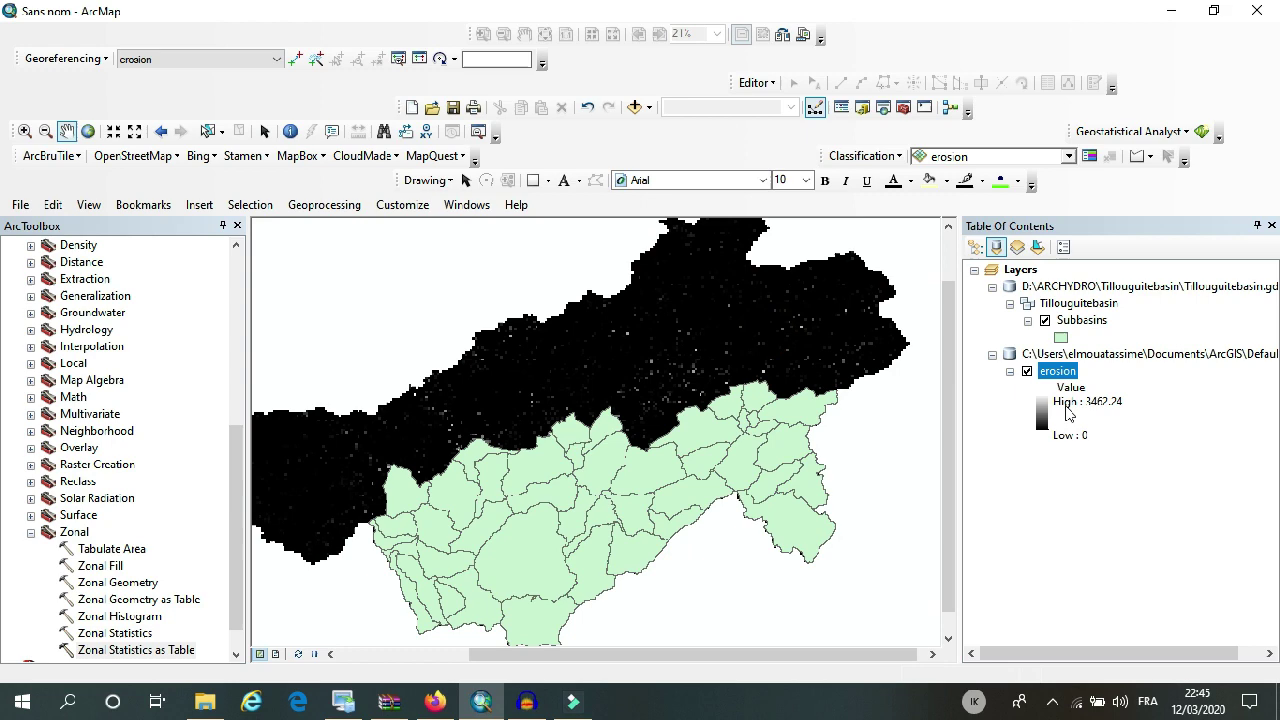
Give the erosion raster a multicoloured rainbow colour ramp
{"action": "left_click", "coordinate": [1045, 418]}
{"action": "left_click", "coordinate": [1102, 470]}
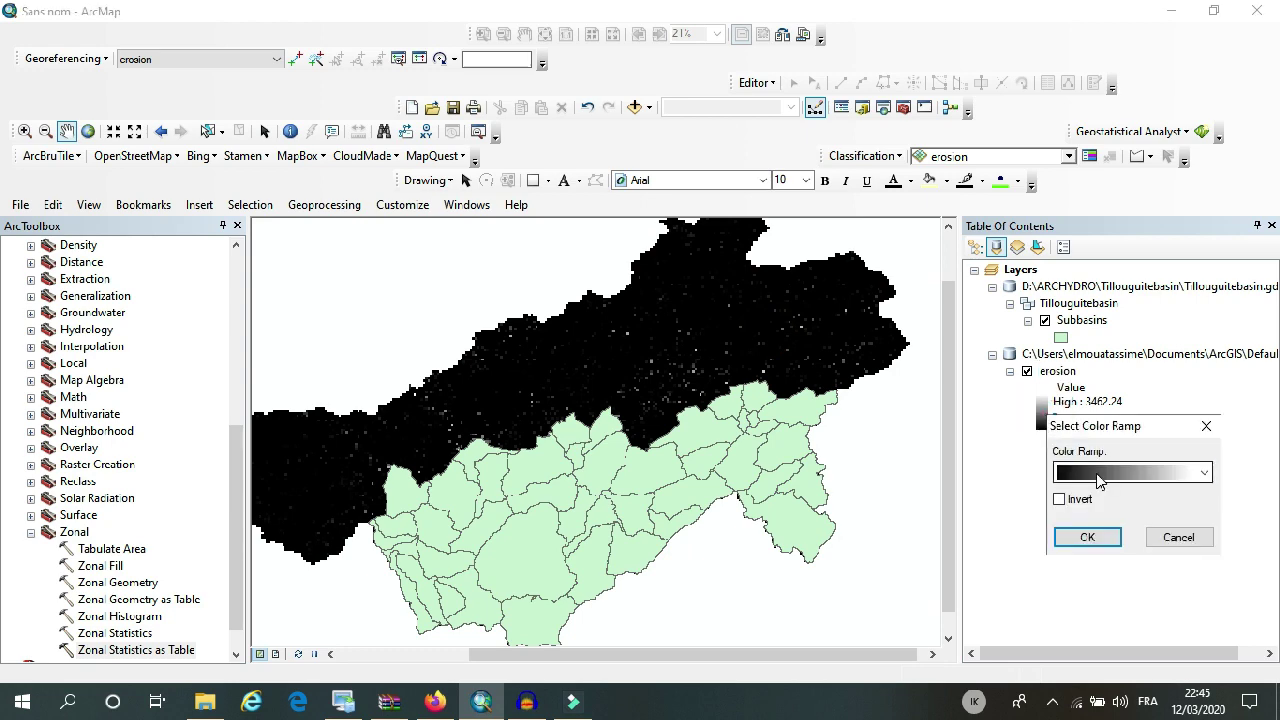
{"action": "left_click", "coordinate": [1115, 437]}
{"action": "left_click", "coordinate": [1092, 537]}
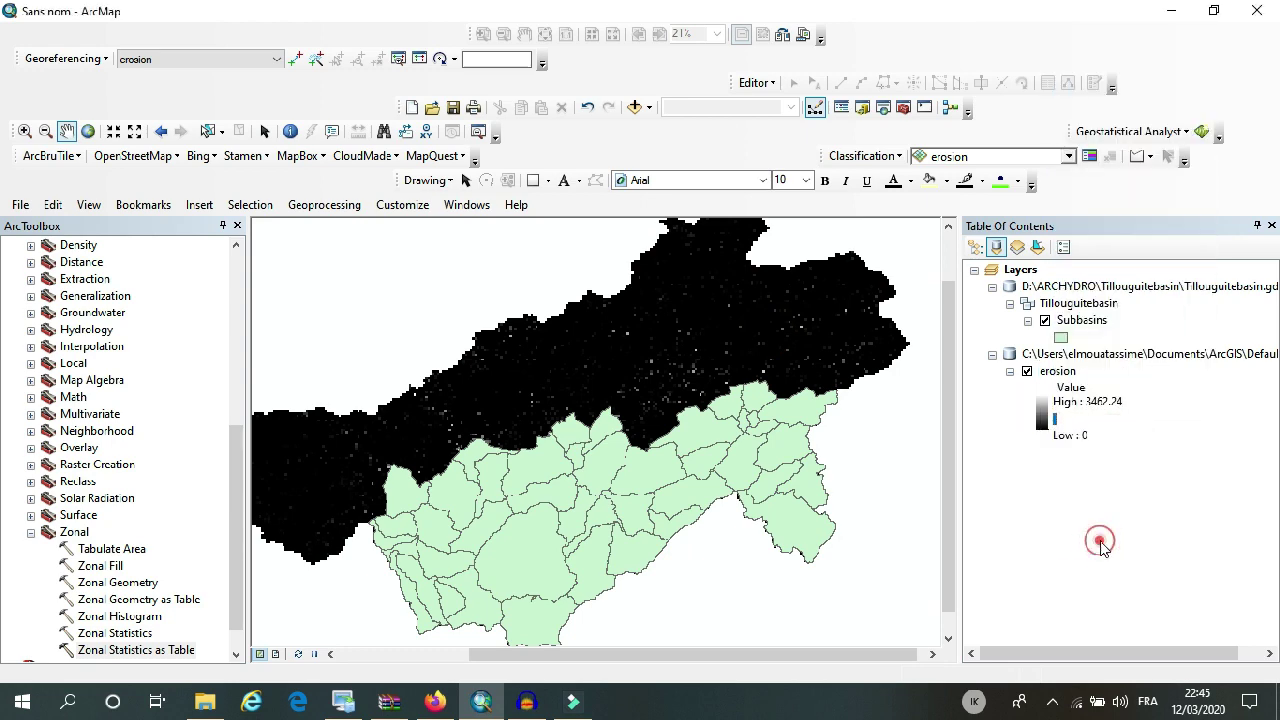
Toggle the Subbasins layer off and on, and pan to the southern subbasins
{"action": "mouse_move", "coordinate": [662, 351]}
{"action": "left_mouse_down"}
{"action": "mouse_move", "coordinate": [697, 350]}
{"action": "mouse_move", "coordinate": [686, 346]}
{"action": "left_mouse_up"}
{"action": "left_click_drag", "start_coordinate": [646, 430], "coordinate": [633, 403]}
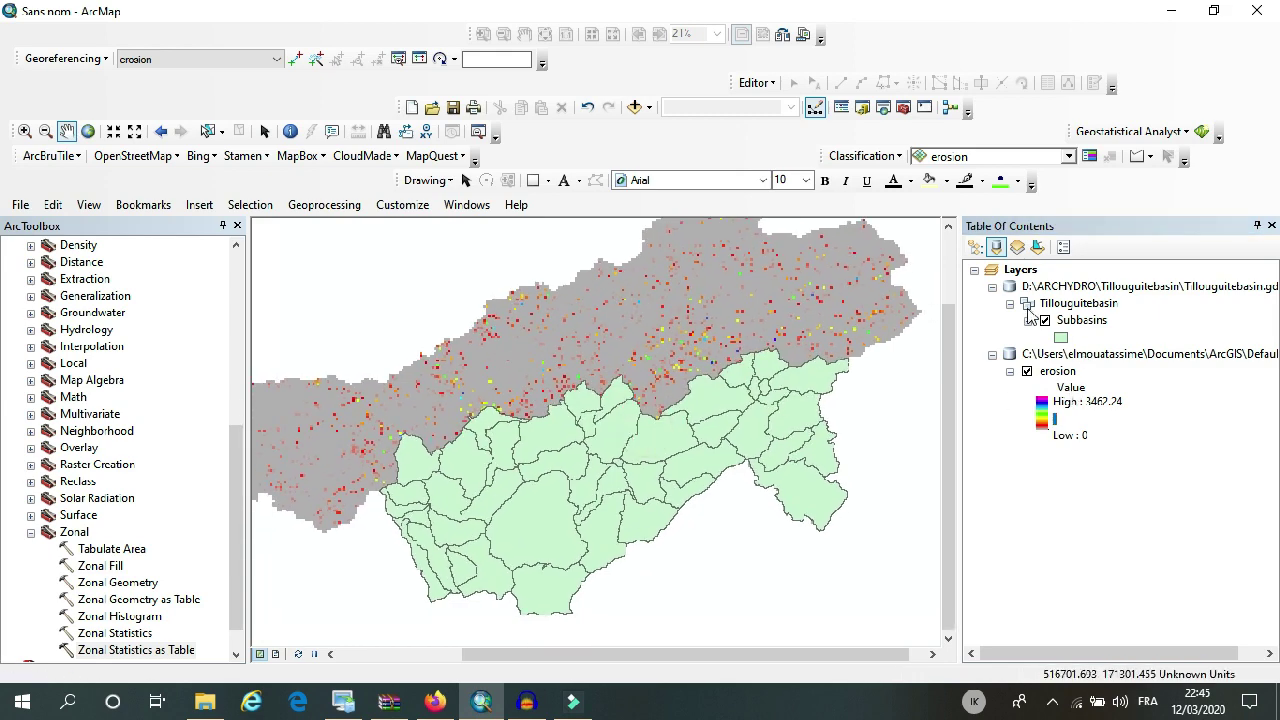
{"action": "left_click", "coordinate": [1045, 321]}
{"action": "left_click", "coordinate": [1045, 321]}
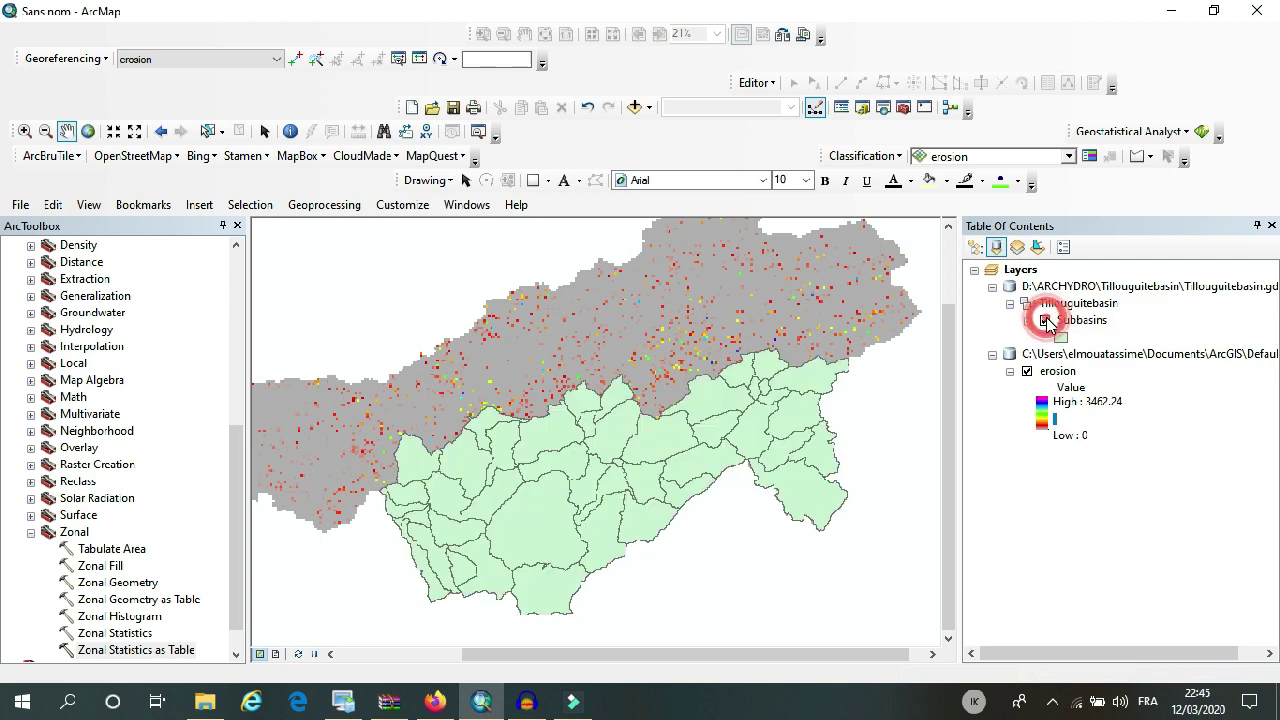
{"action": "left_click_drag", "start_coordinate": [706, 348], "coordinate": [686, 370]}
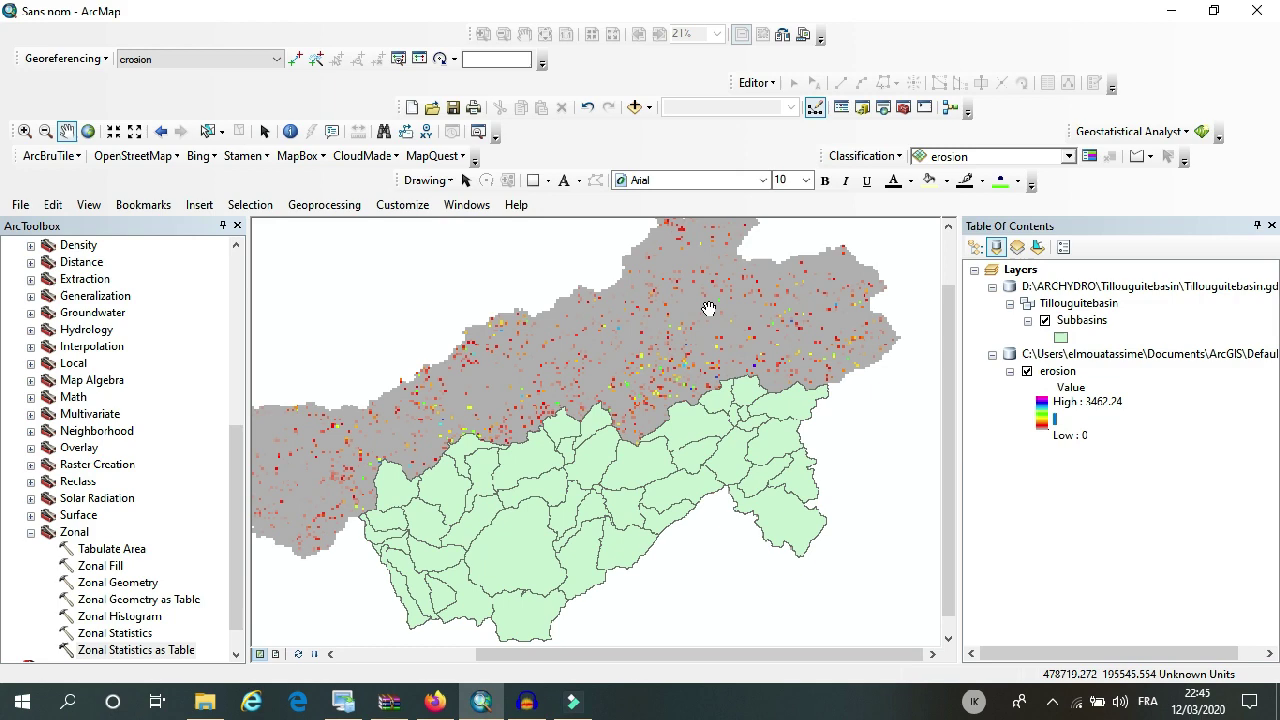
{"action": "left_click_drag", "start_coordinate": [688, 316], "coordinate": [688, 338]}
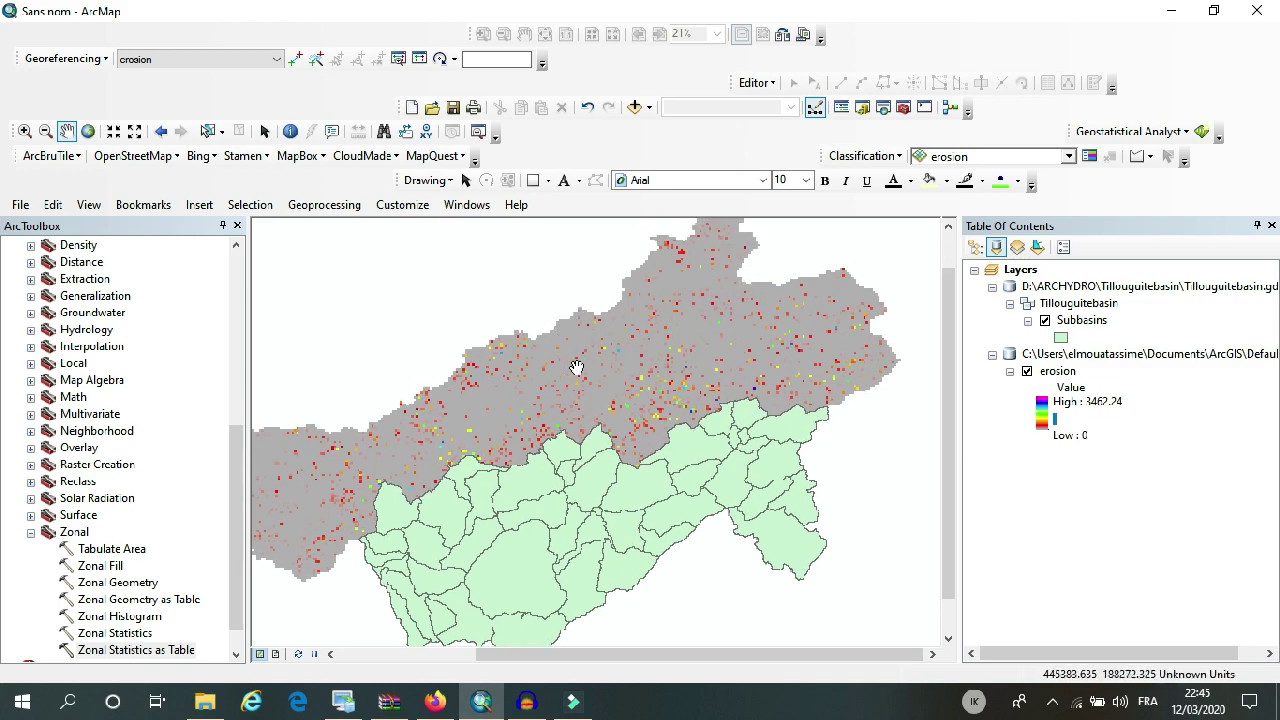
{"action": "left_click_drag", "start_coordinate": [562, 470], "coordinate": [552, 335]}
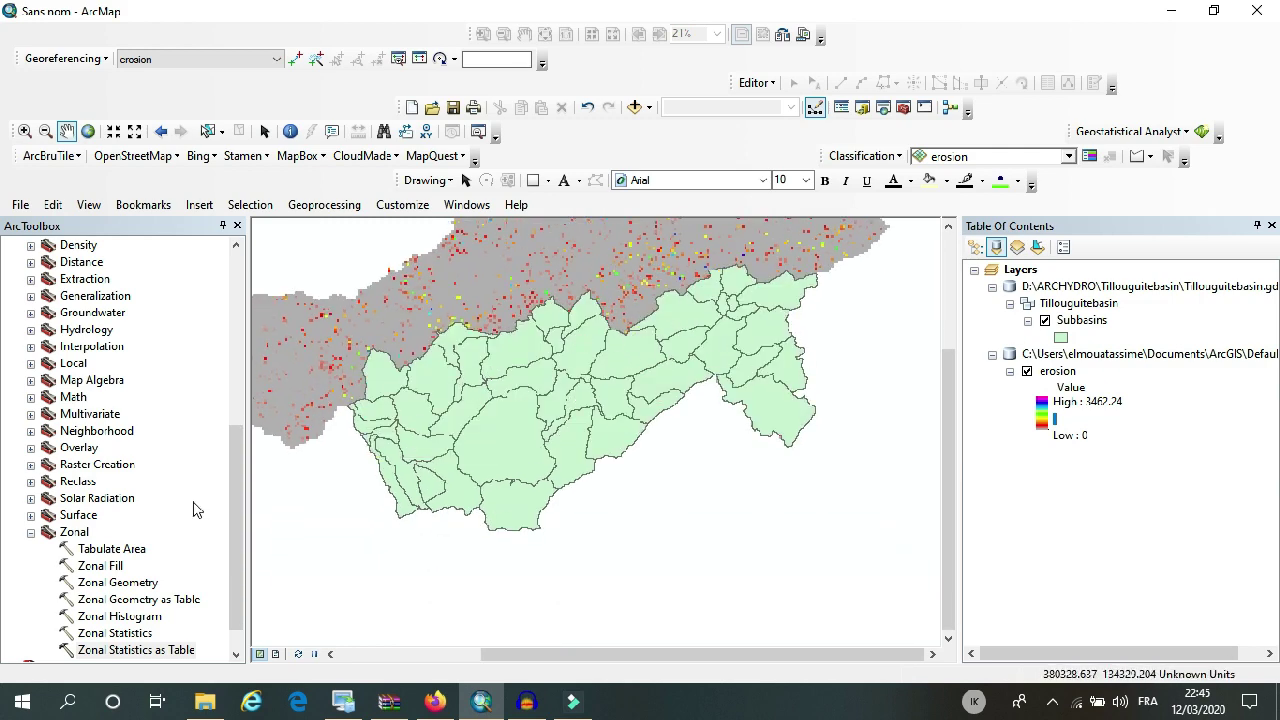
Launch Zonal Statistics as Table from Spatial Analyst Tools > Zonal in ArcToolbox
{"action": "scroll", "coordinate": [243, 480], "scroll_direction": "down", "scroll_amount": 1}
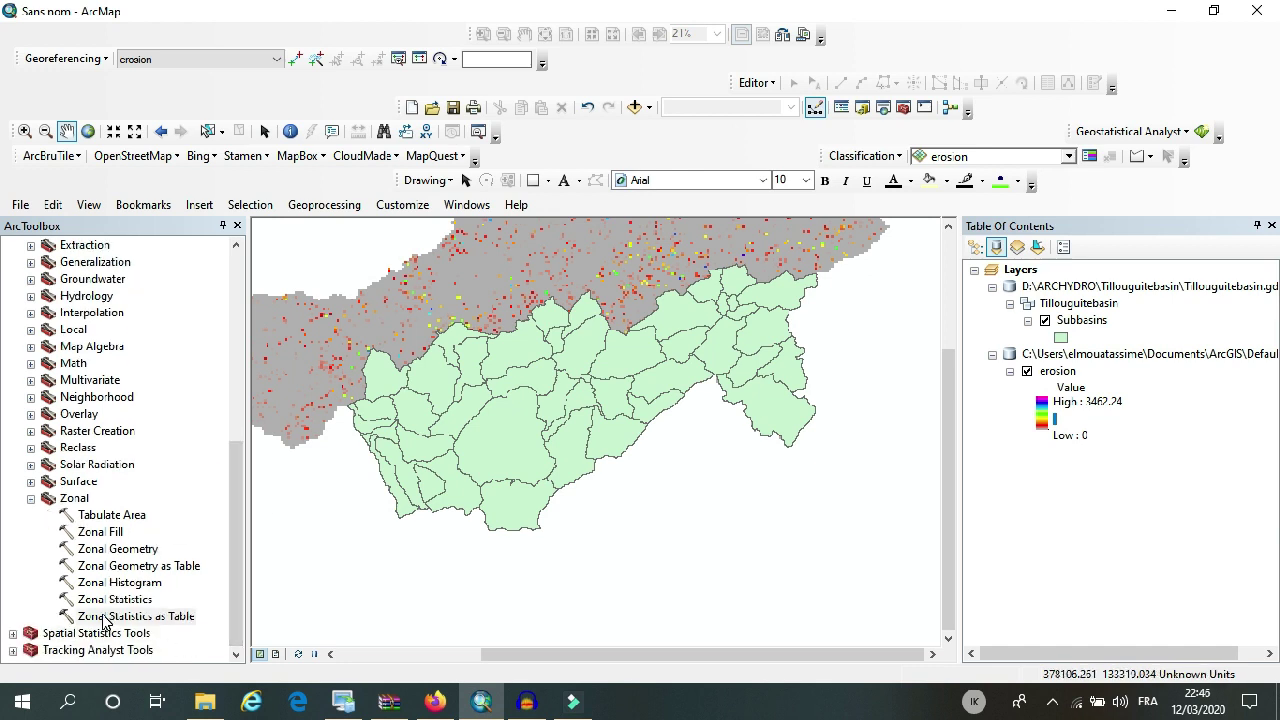
{"action": "left_click", "coordinate": [30, 497]}
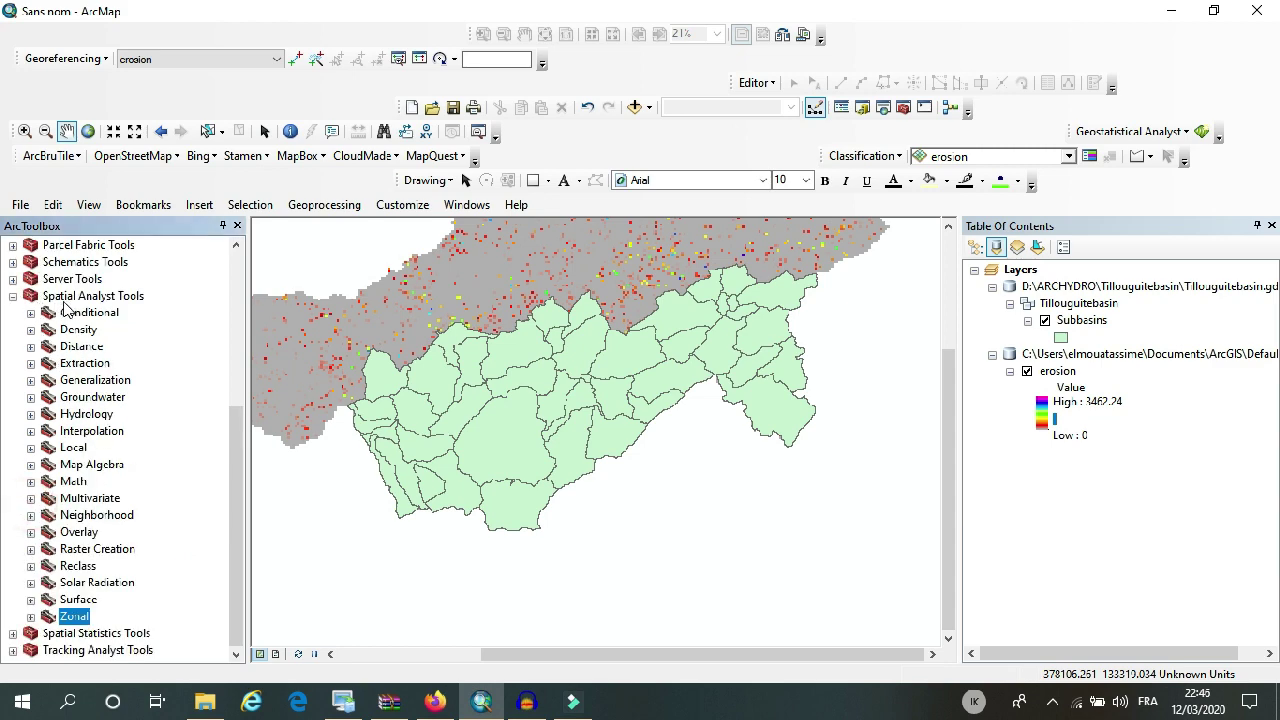
{"action": "double_click", "coordinate": [77, 617]}
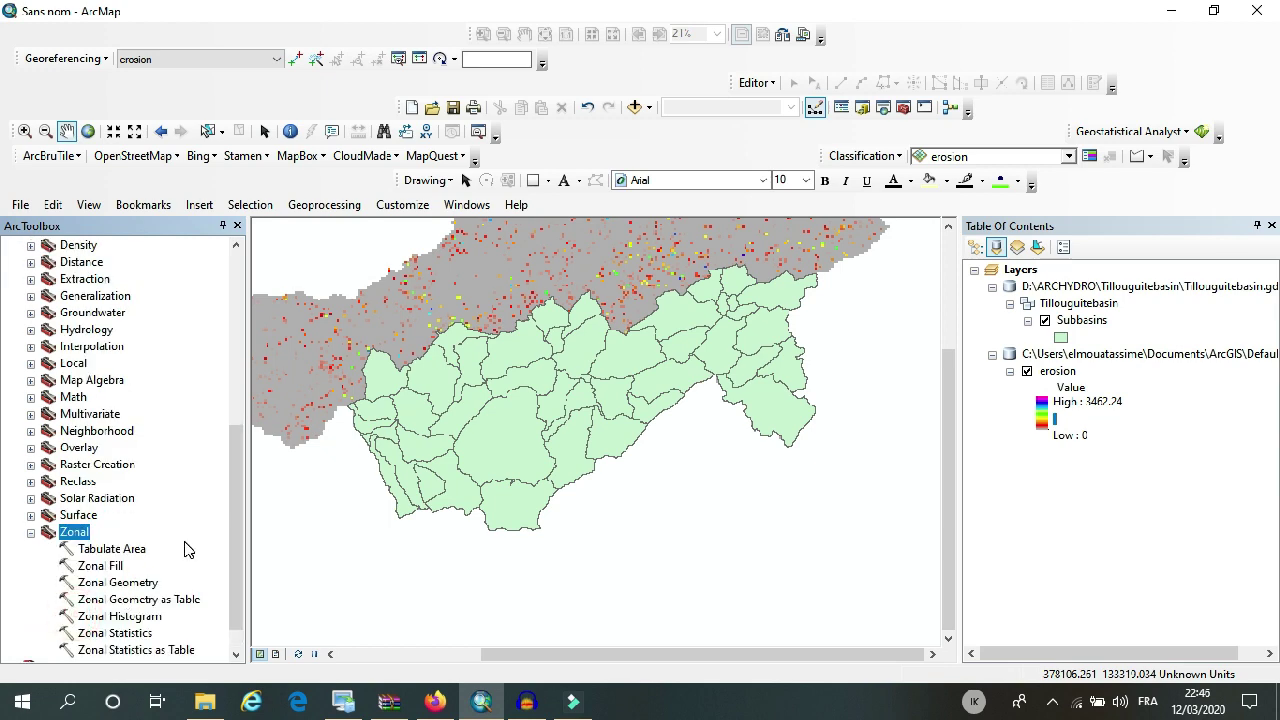
{"action": "scroll", "coordinate": [185, 552], "scroll_direction": "down", "scroll_amount": 1}
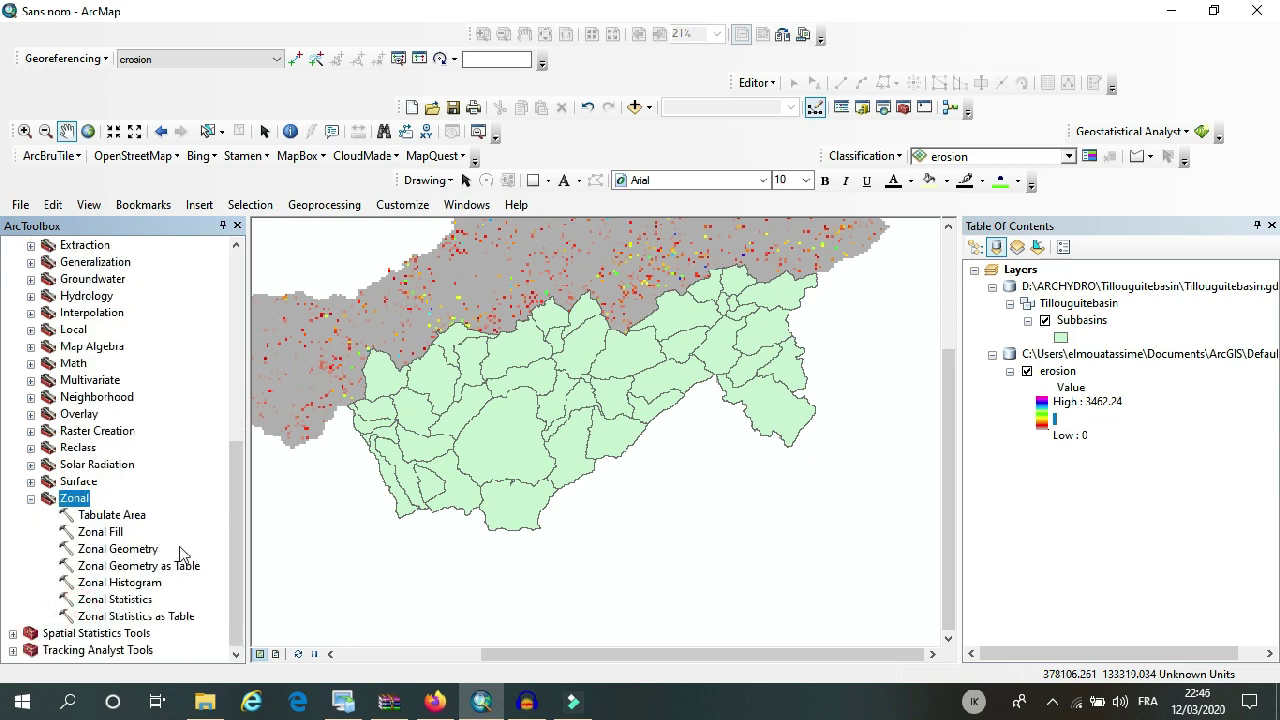
{"action": "double_click", "coordinate": [112, 617]}
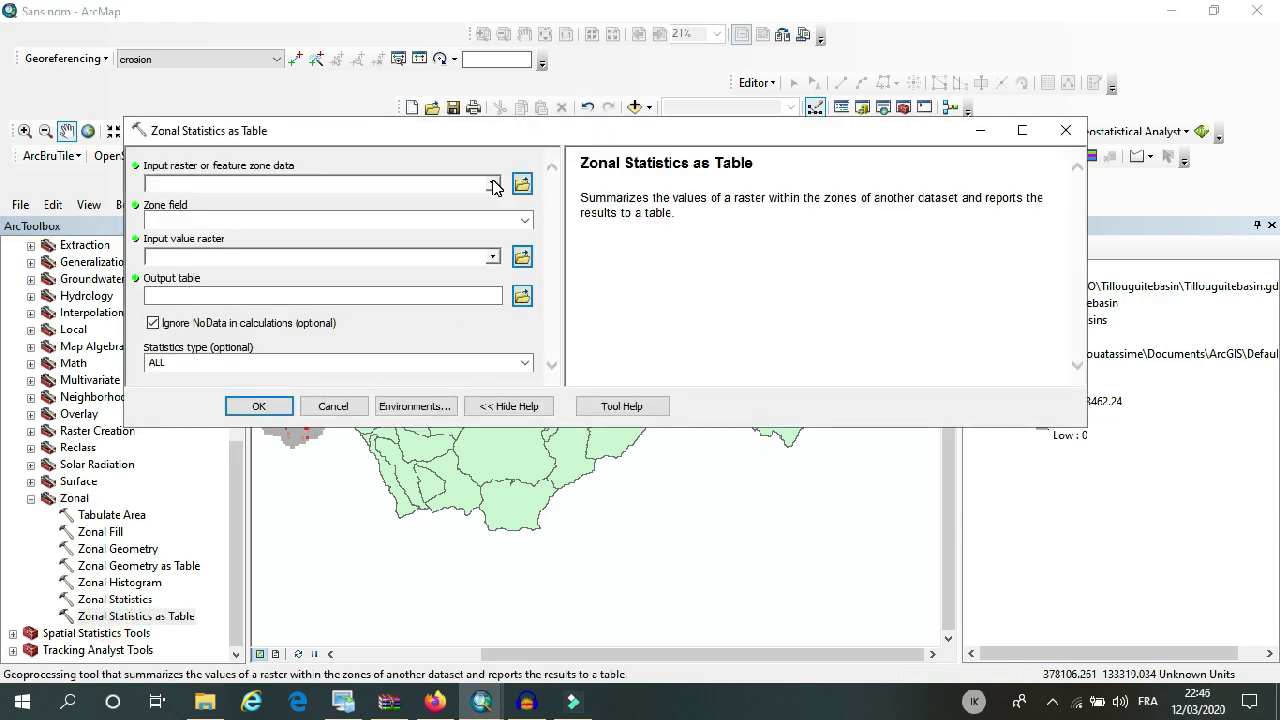
Use Subbasins as zone data and erosion as the value raster, keeping statistics type ALL
{"action": "left_click", "coordinate": [493, 184]}
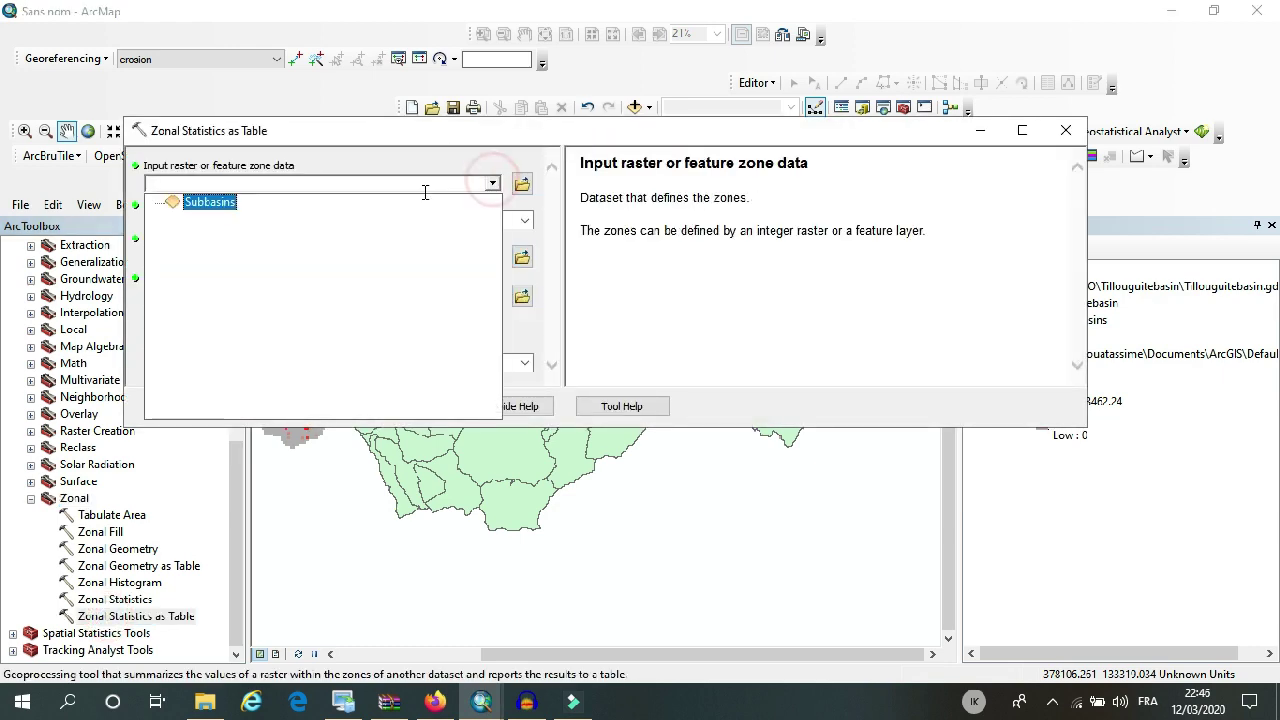
{"action": "left_click", "coordinate": [216, 209]}
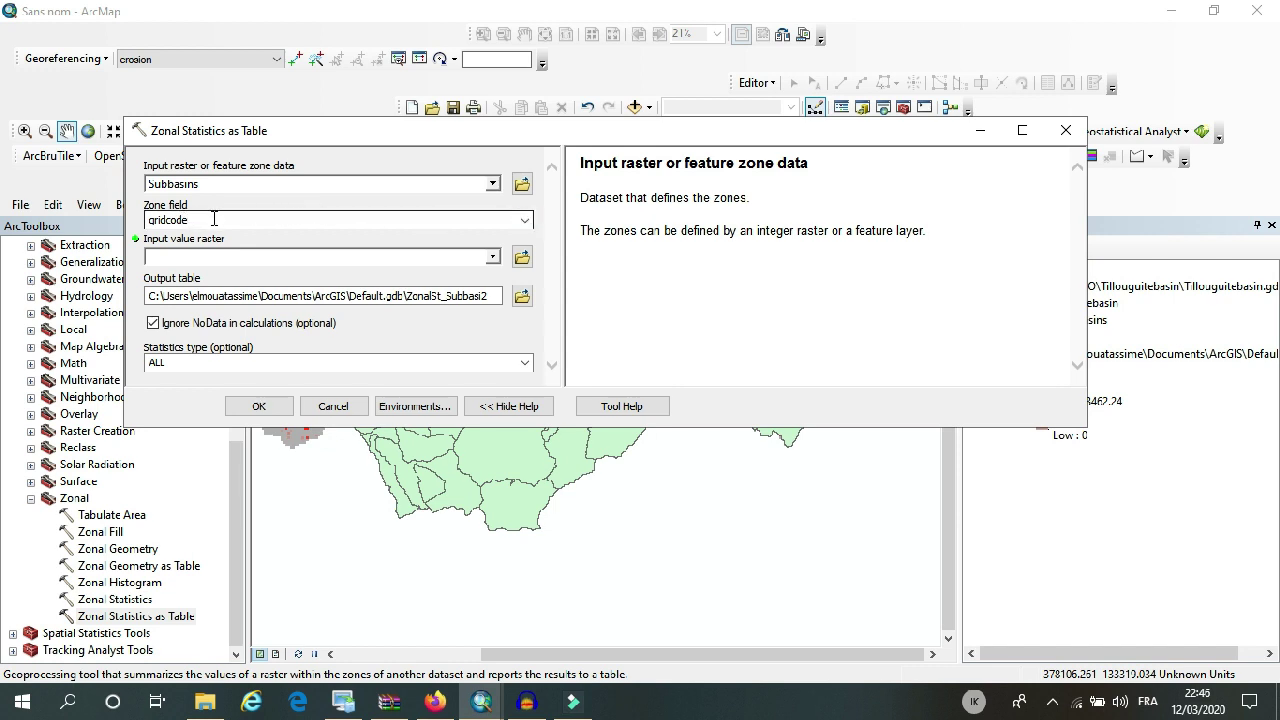
{"action": "left_click_drag", "start_coordinate": [578, 140], "coordinate": [606, 63]}
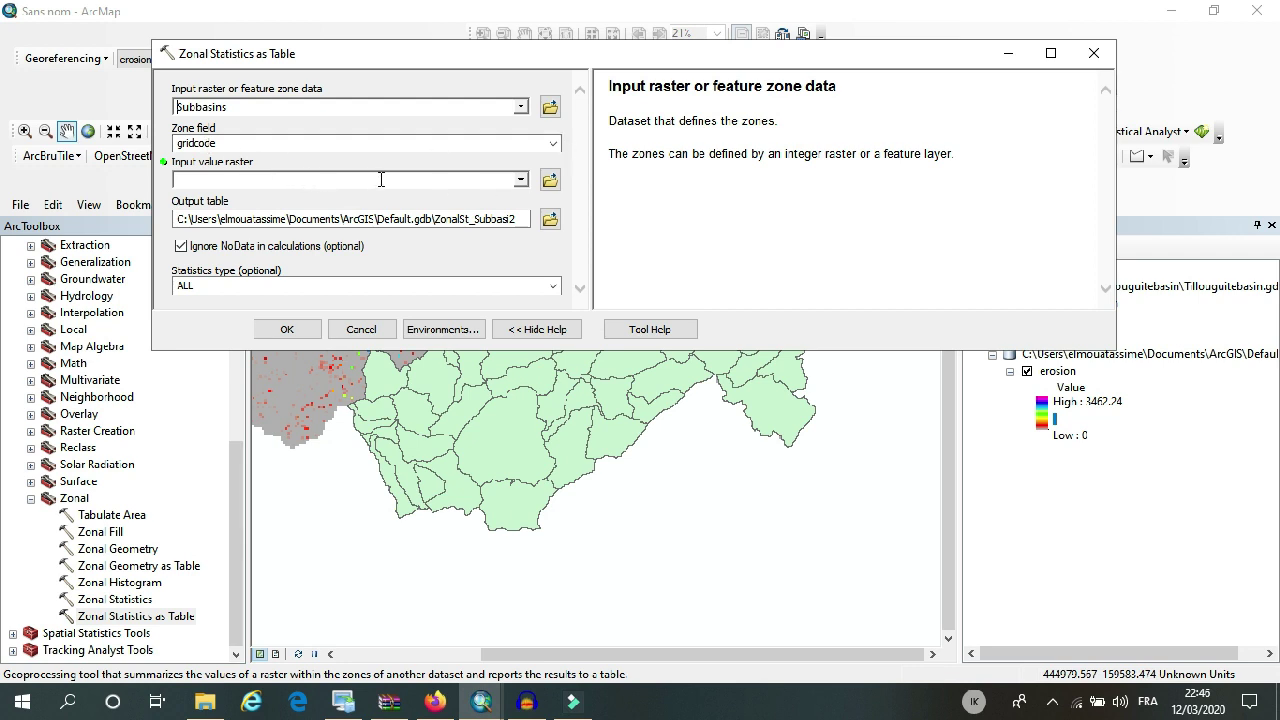
{"action": "left_click", "coordinate": [519, 180]}
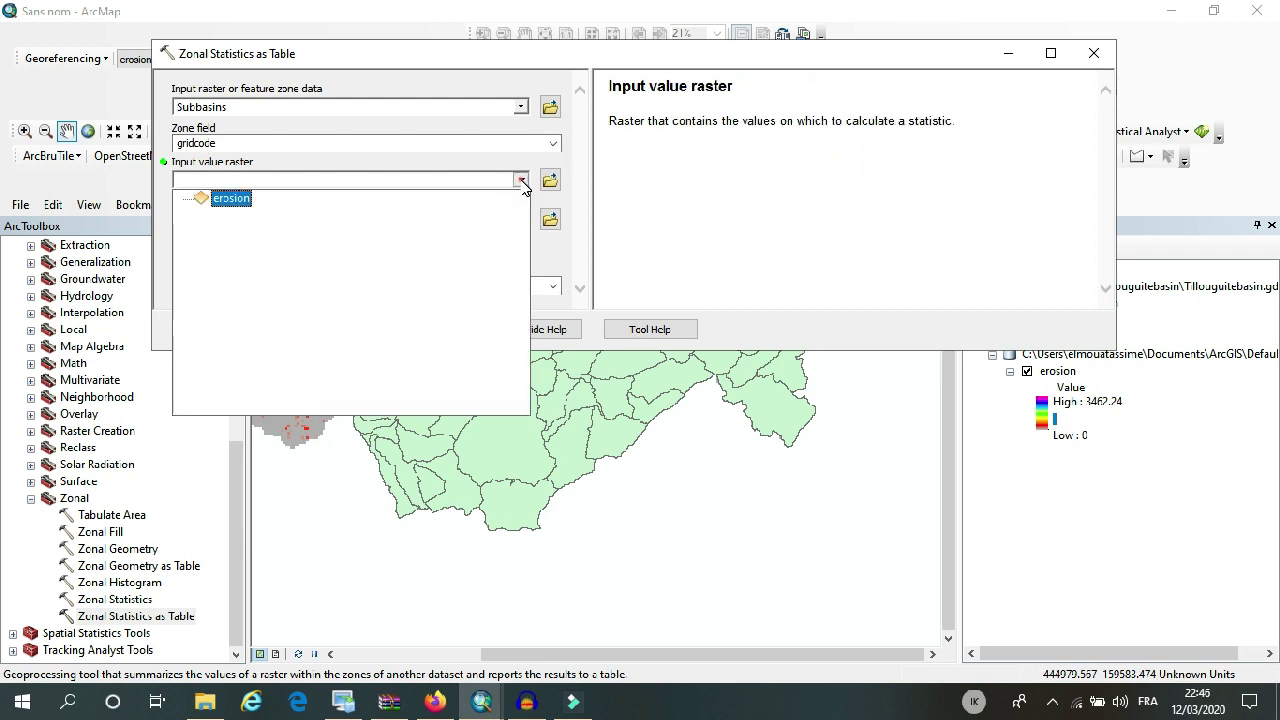
{"action": "left_click", "coordinate": [231, 198]}
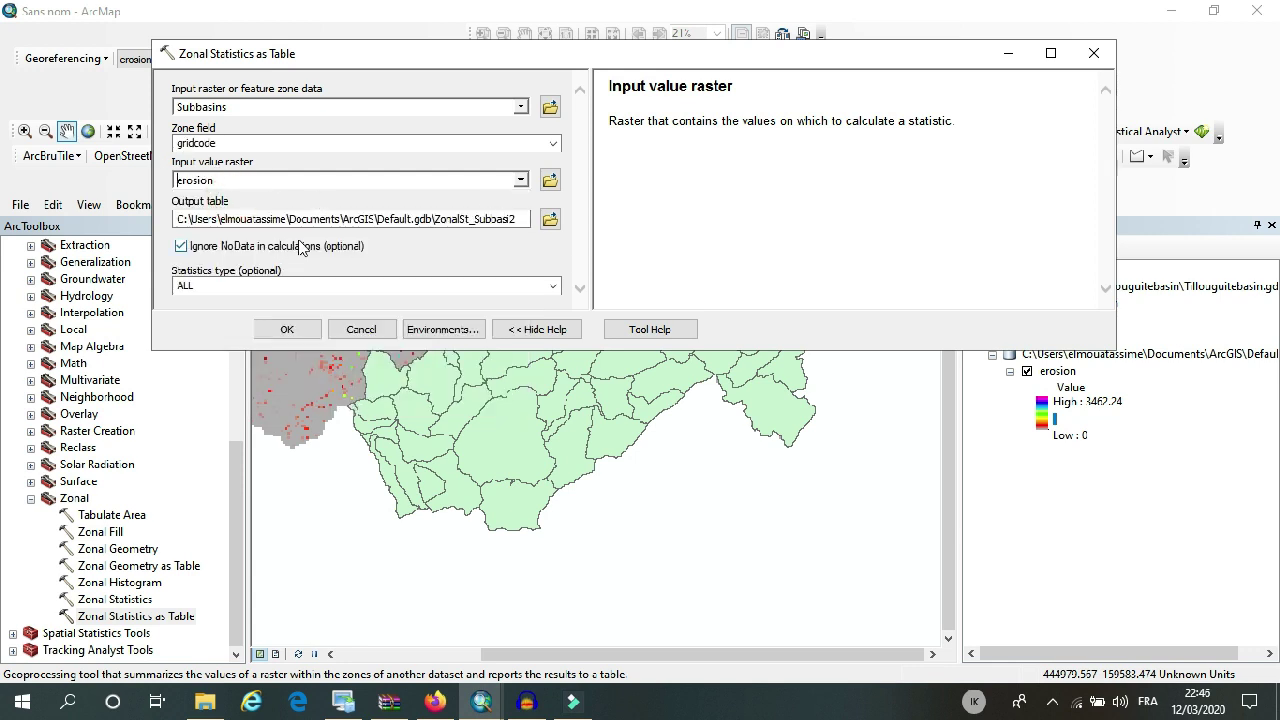
{"action": "left_click", "coordinate": [584, 283]}
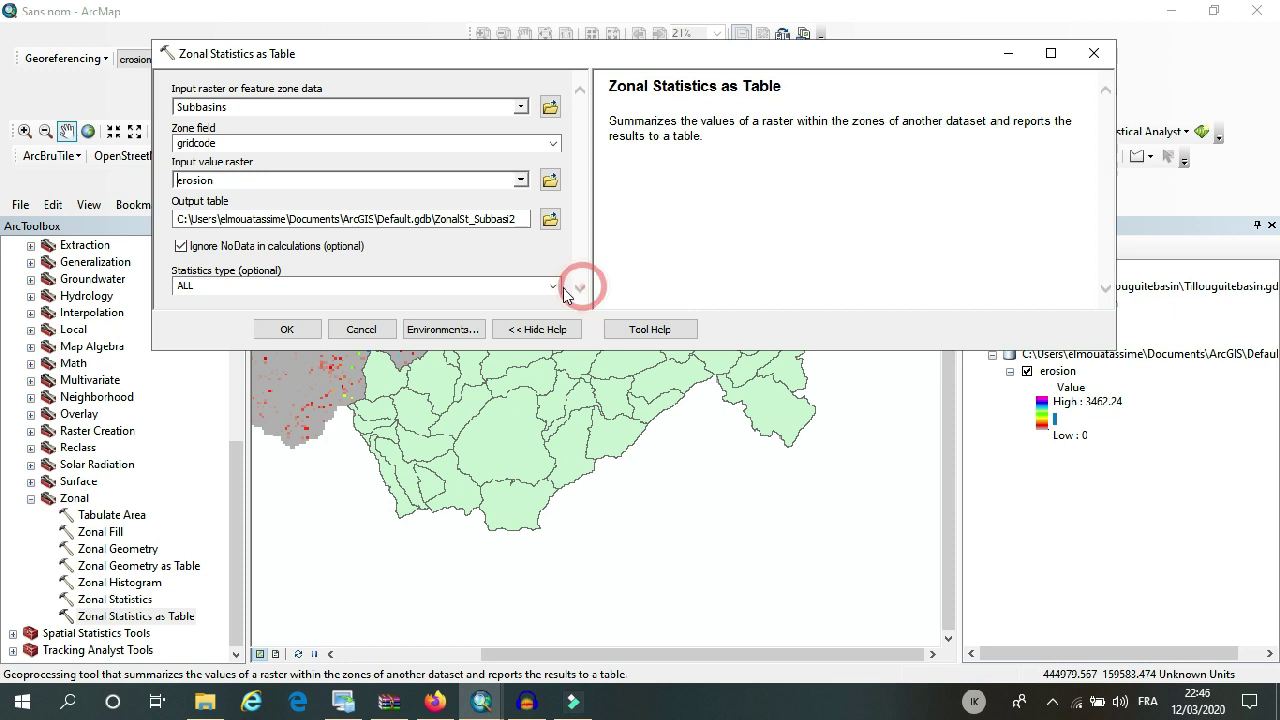
{"action": "left_click", "coordinate": [552, 286]}
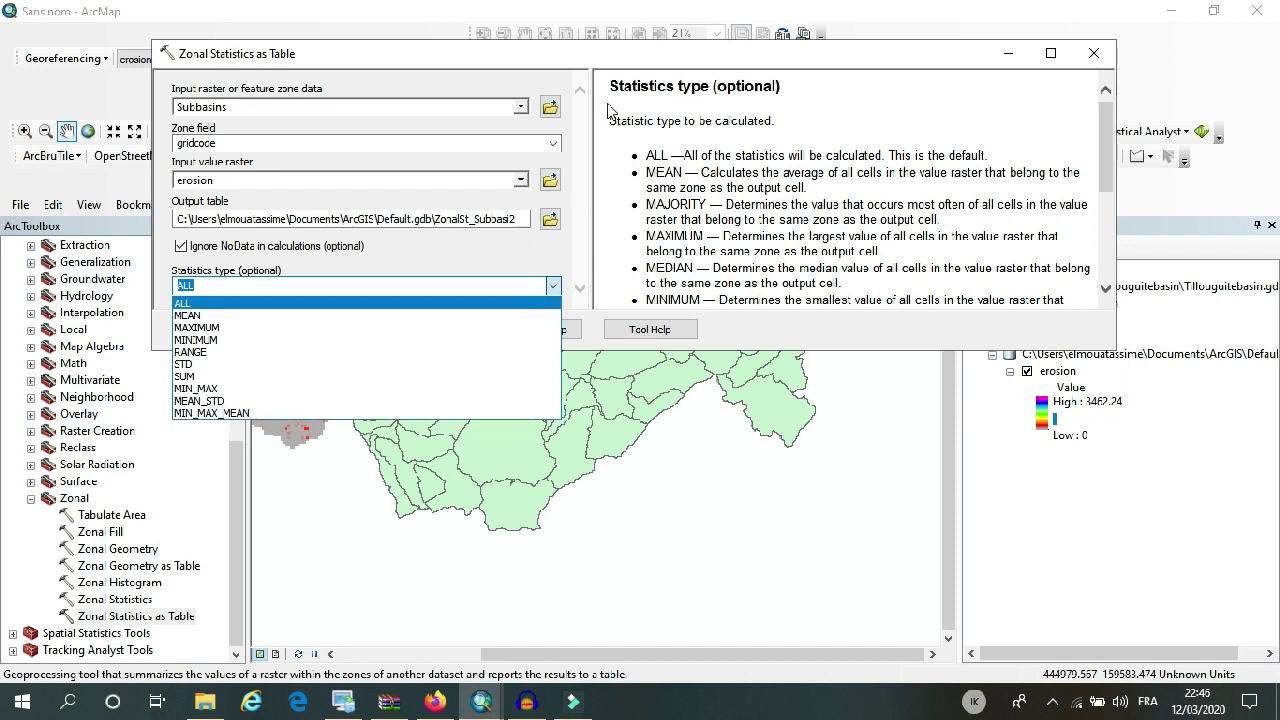
{"action": "left_click", "coordinate": [571, 224]}
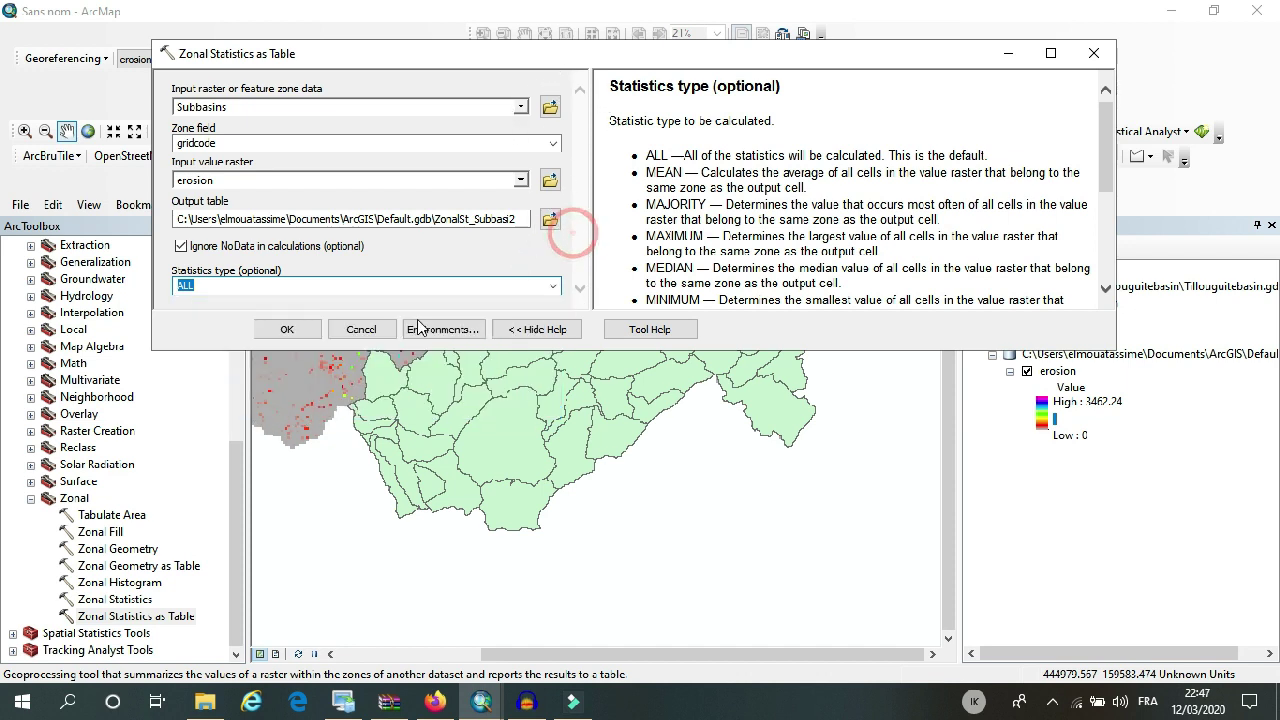
Run the tool to produce the ZonalSt_Subasi2 table, then view and close its properties
{"action": "left_click", "coordinate": [288, 330]}
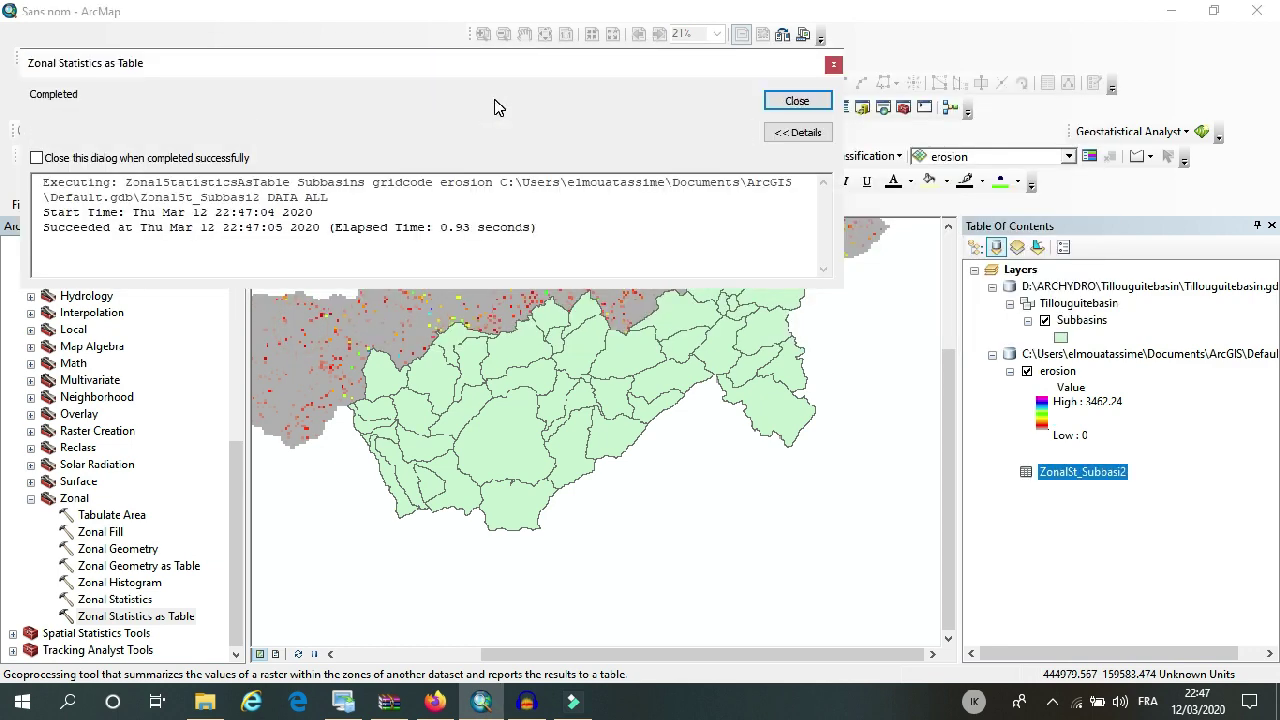
{"action": "left_click", "coordinate": [834, 65]}
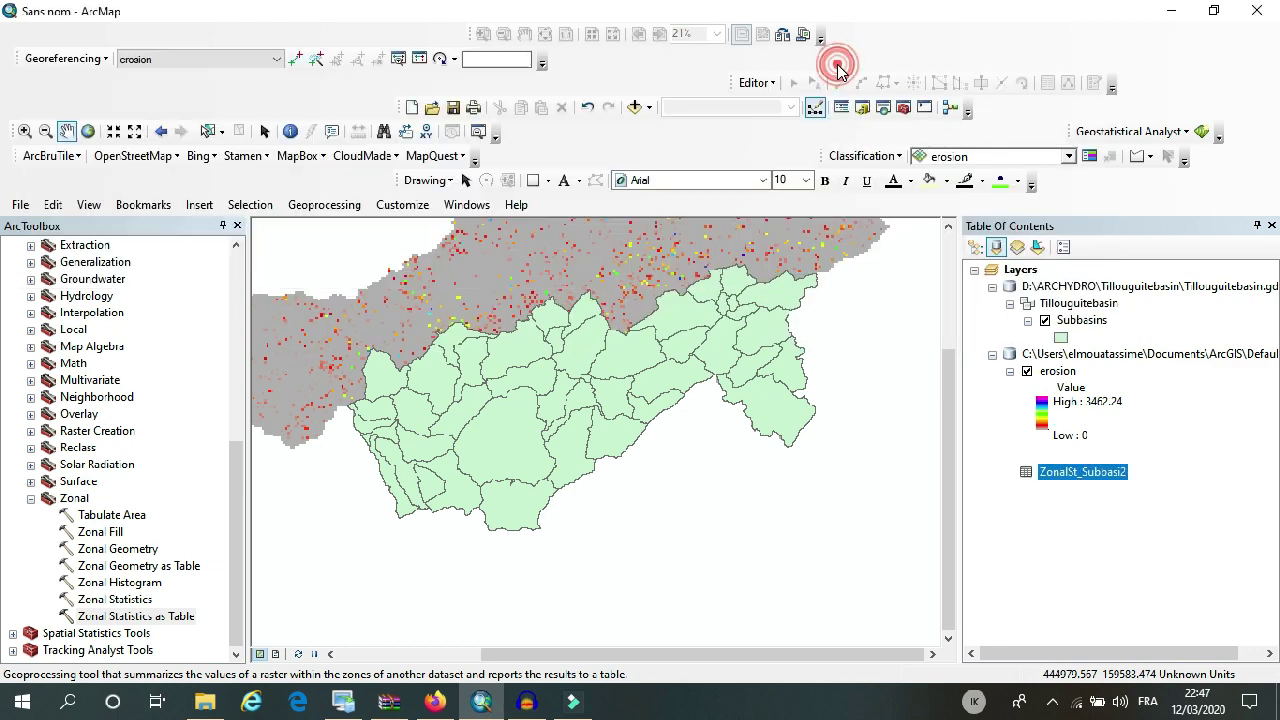
{"action": "double_click", "coordinate": [1058, 481]}
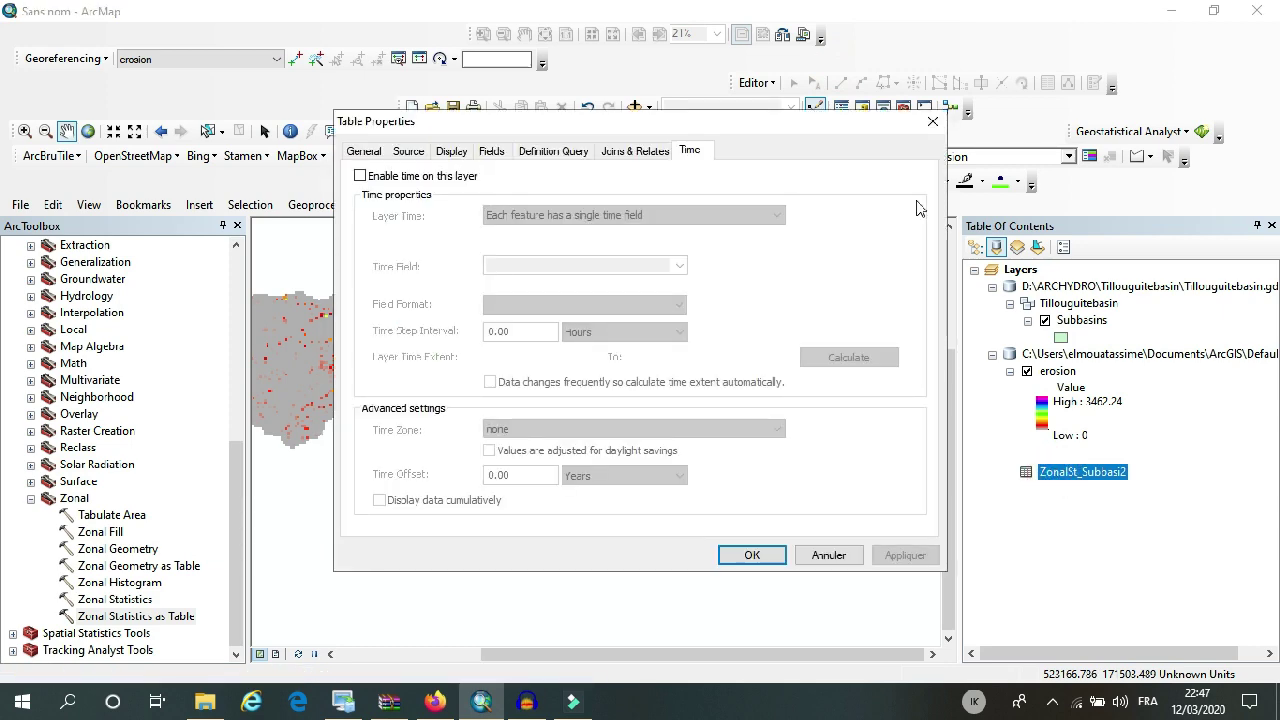
{"action": "left_click", "coordinate": [932, 121]}
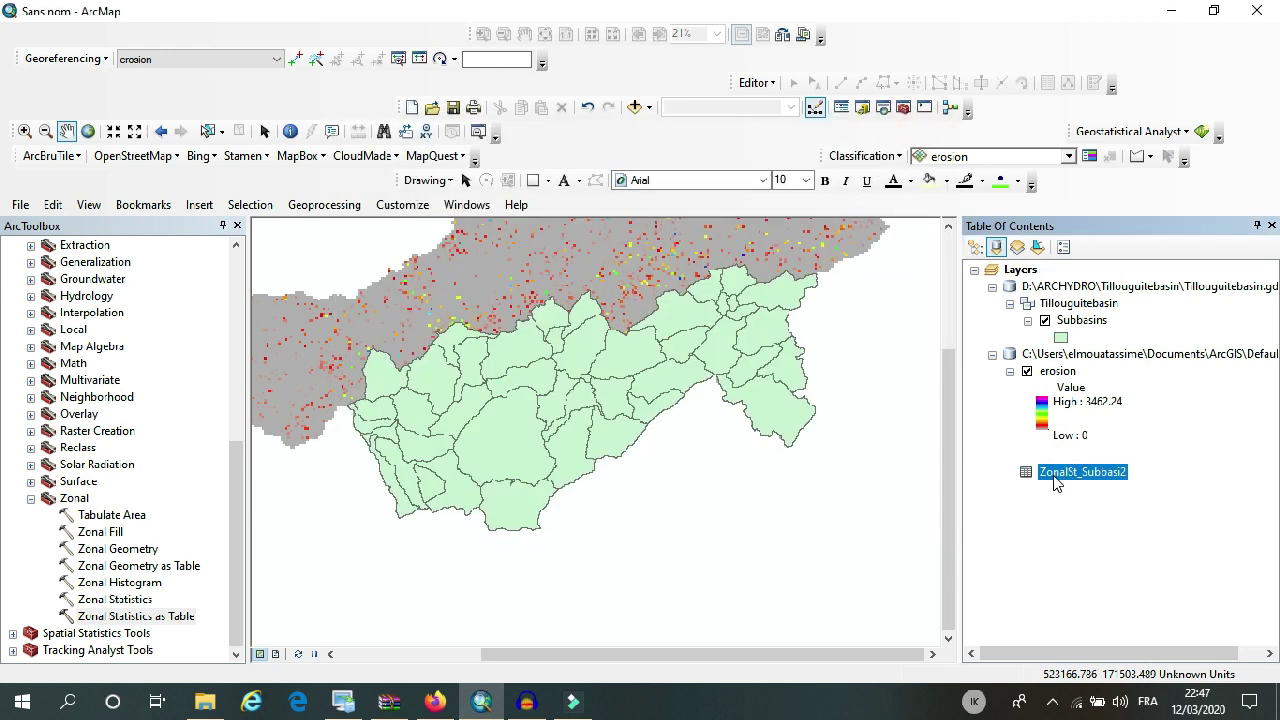
Open the ZonalSt_Subasi2 attribute table and arrange its window to review the 43 subbasin rows
{"action": "right_click", "coordinate": [1053, 475]}
{"action": "left_click", "coordinate": [1060, 483]}
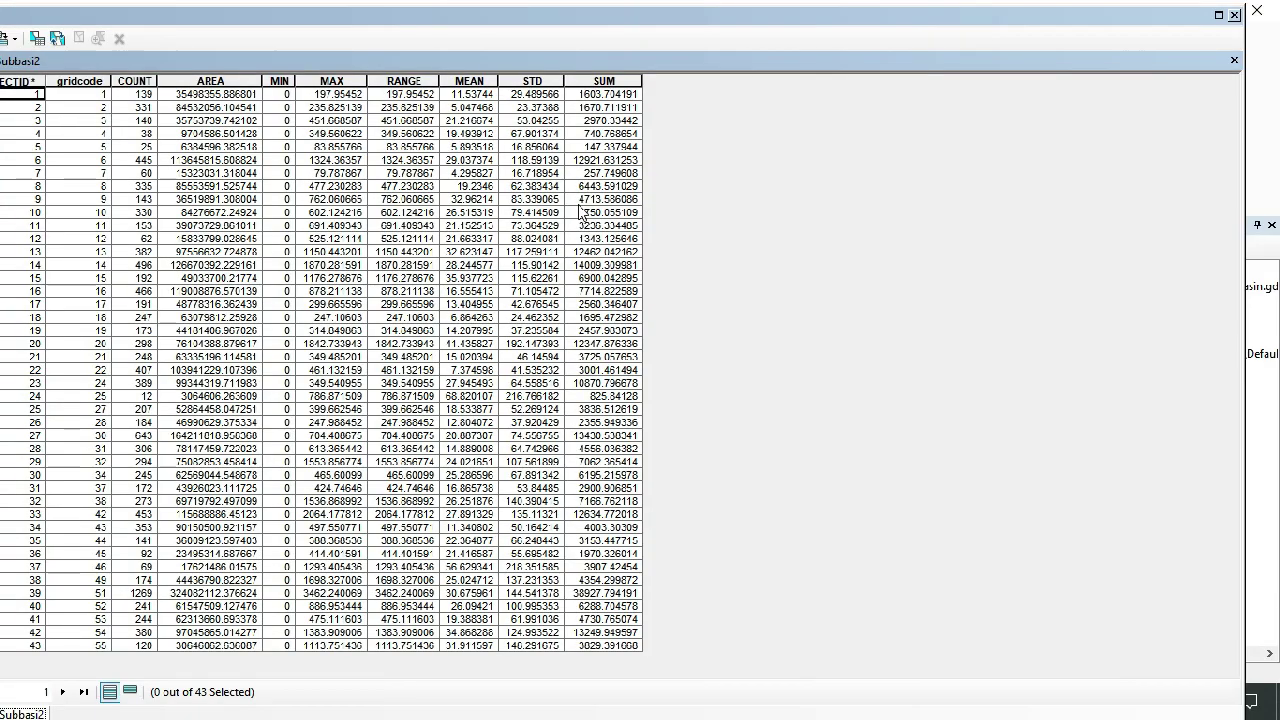
{"action": "left_click_drag", "start_coordinate": [482, 22], "coordinate": [724, 25]}
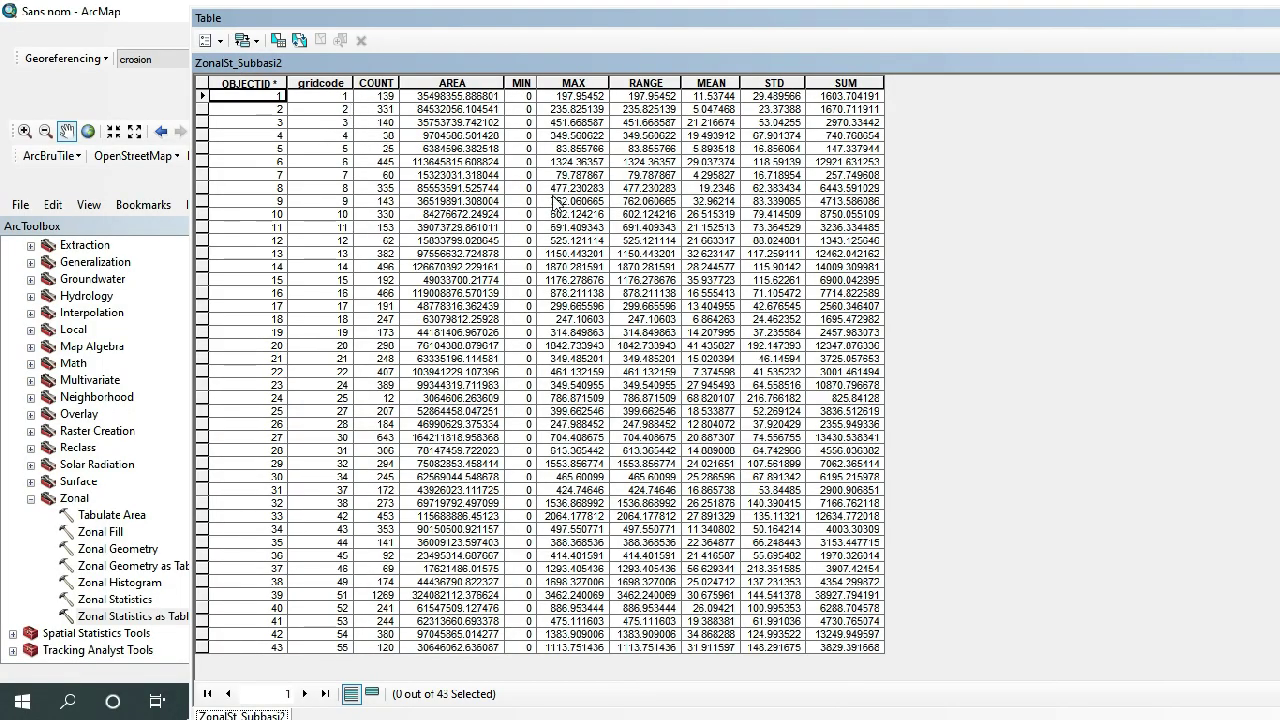
{"action": "left_click_drag", "start_coordinate": [830, 23], "coordinate": [800, 16]}
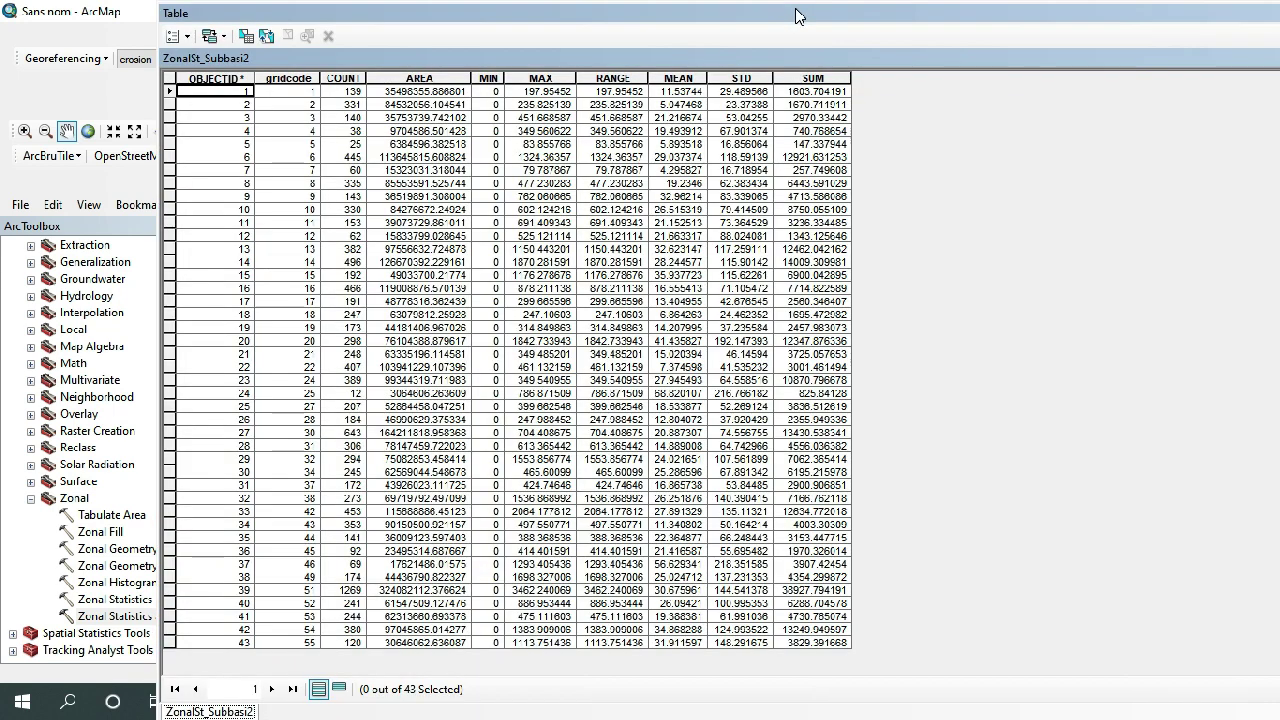
{"action": "left_click", "coordinate": [169, 92]}
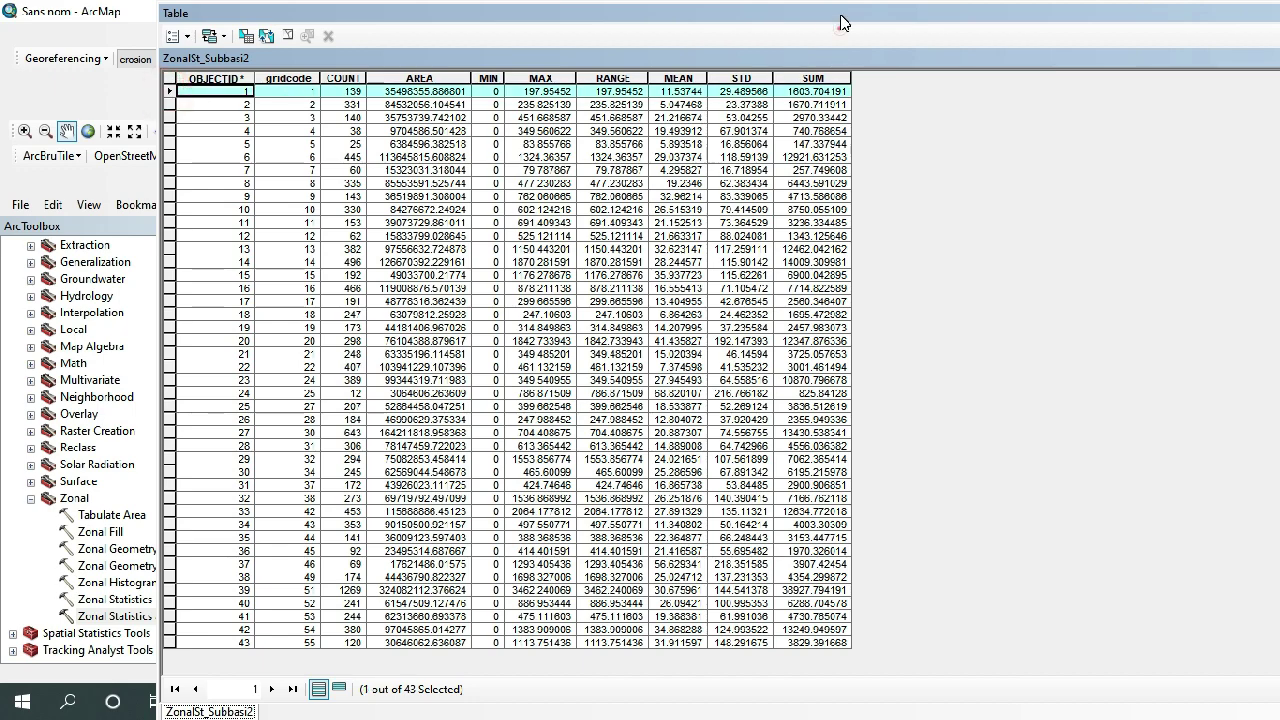
{"action": "left_click_drag", "start_coordinate": [843, 22], "coordinate": [743, 20]}
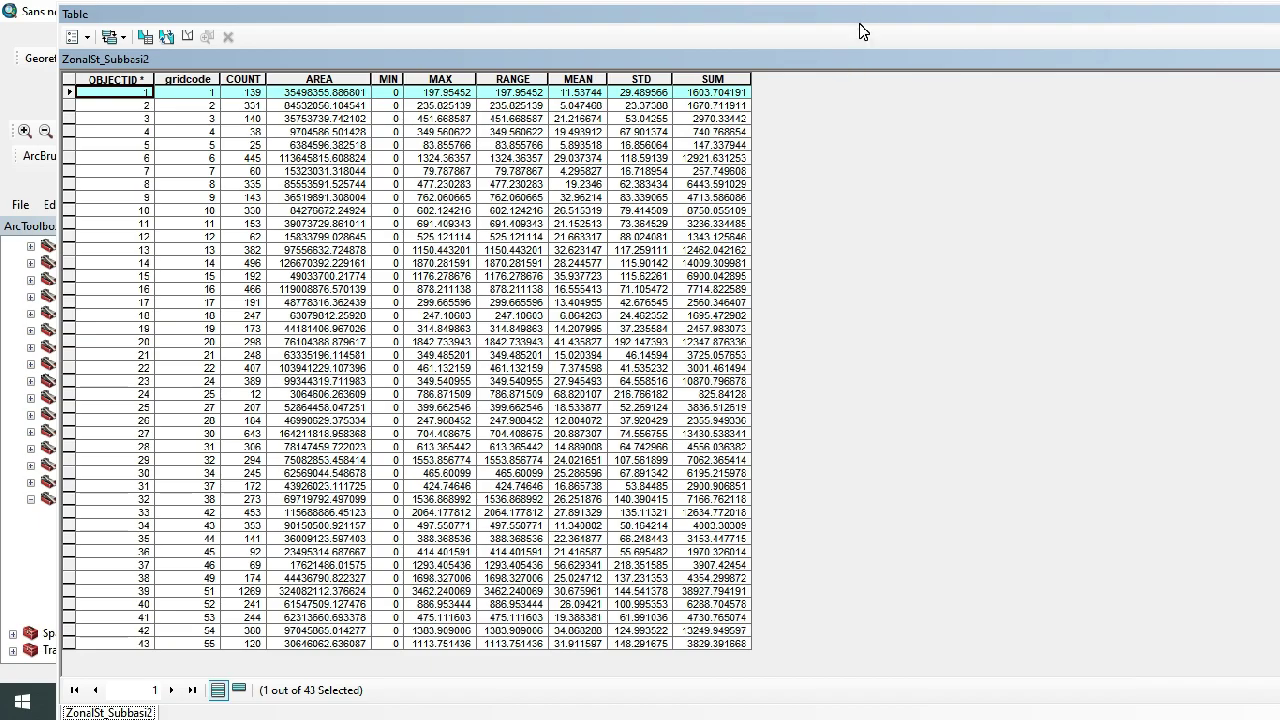
{"action": "left_click_drag", "start_coordinate": [859, 23], "coordinate": [866, 14]}
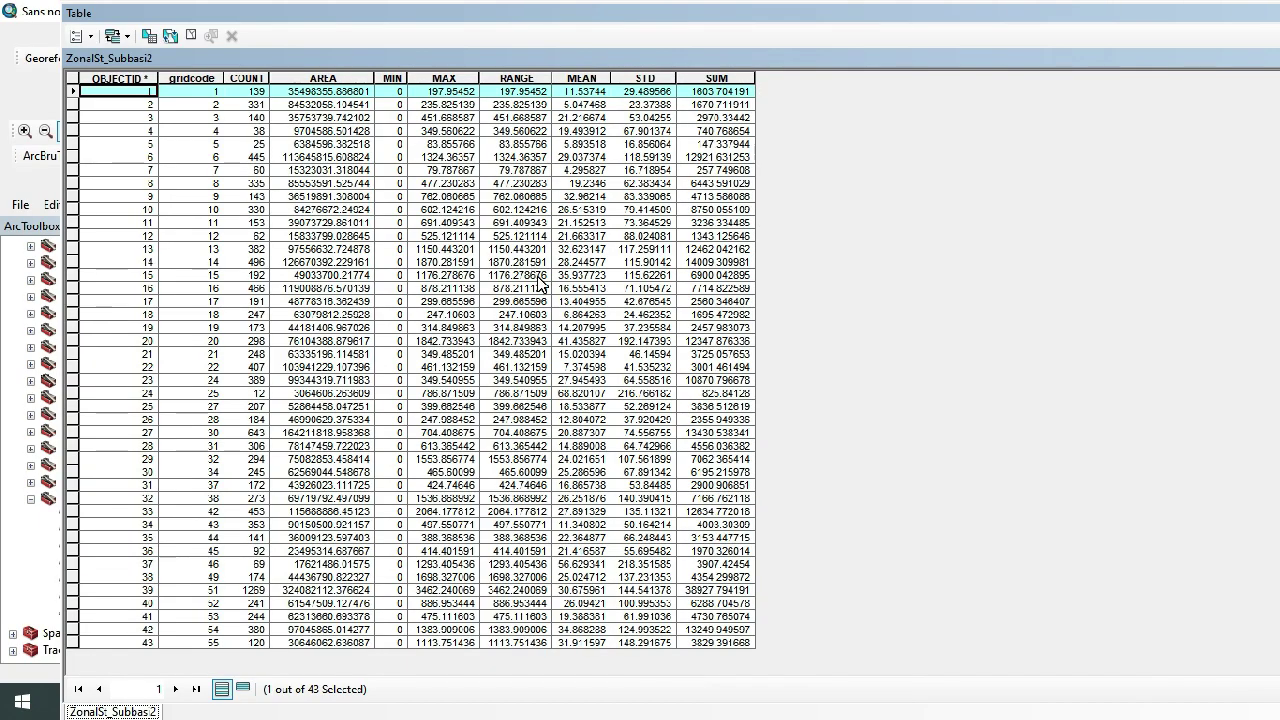
{"action": "left_click_drag", "start_coordinate": [1085, 29], "coordinate": [833, 162]}
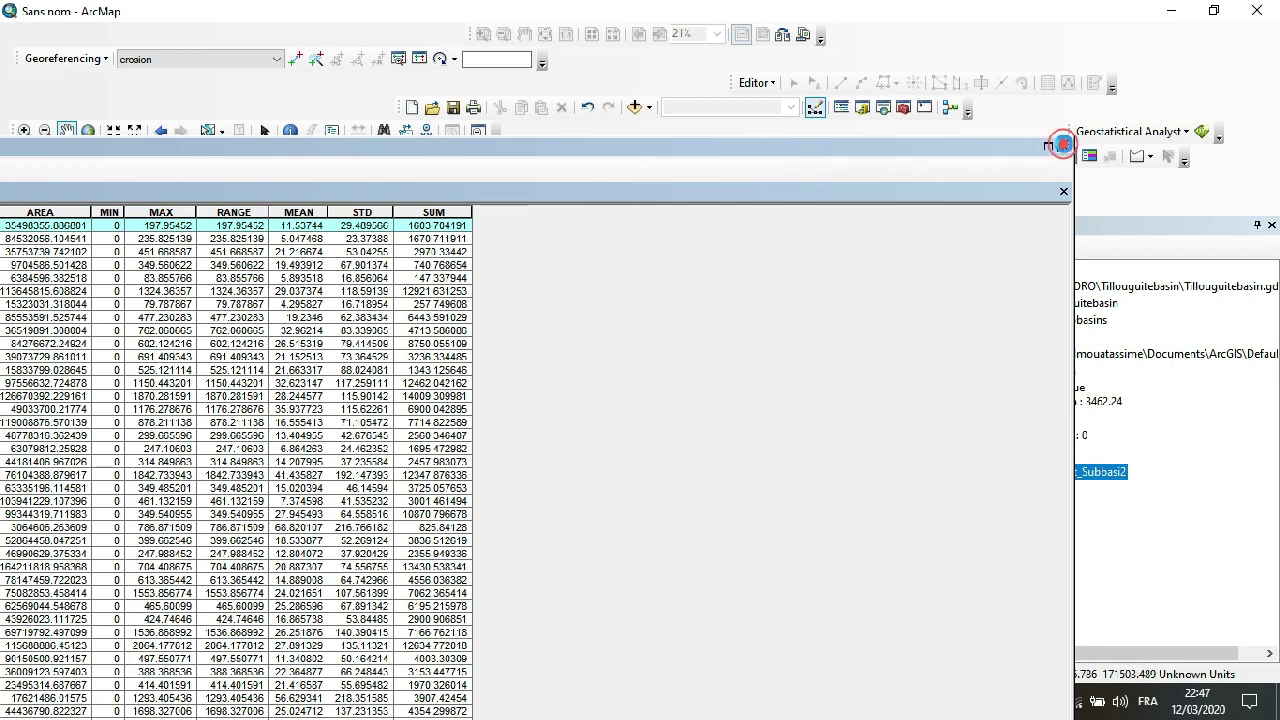
Close the ZonalSt_Subasi2 attribute table window
{"action": "left_click", "coordinate": [1063, 146]}
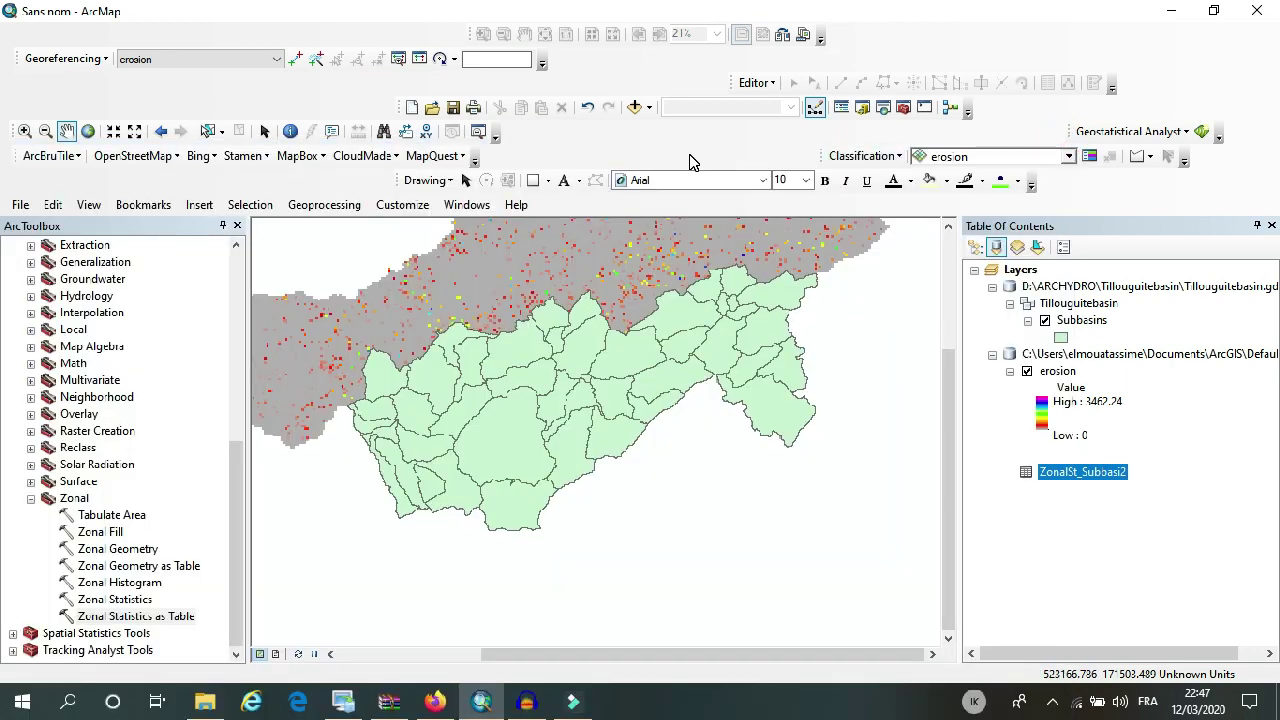